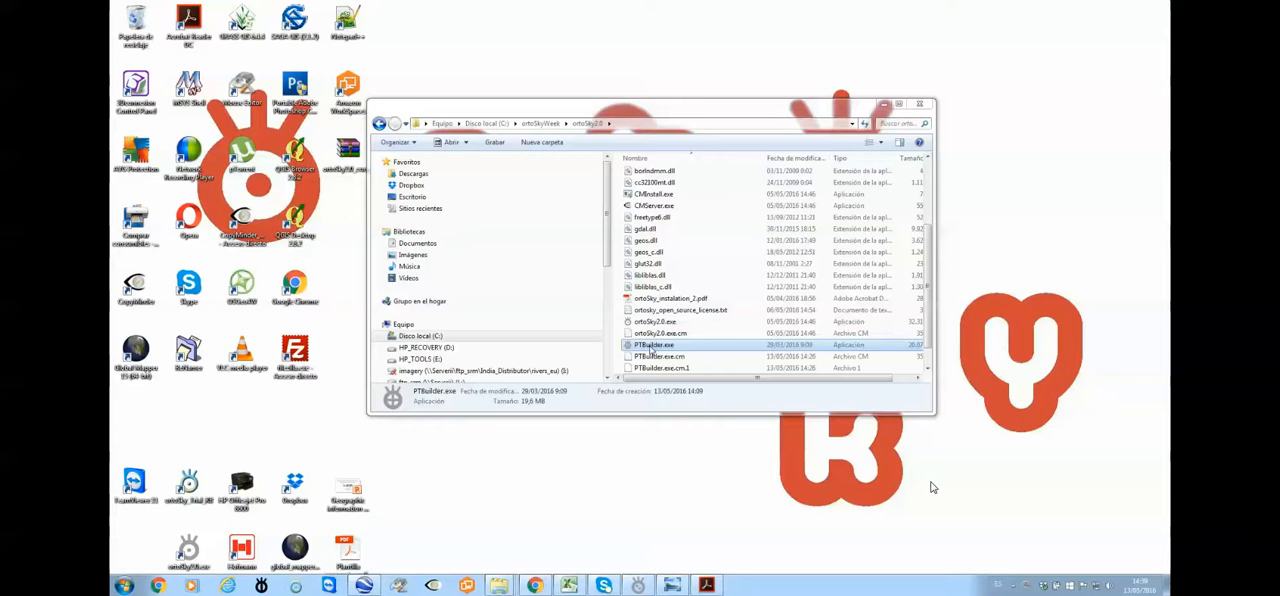
Launch PTBuilder.exe from the ortoSky2.0 folder and reposition its window on the desktop
double_click(652, 347)
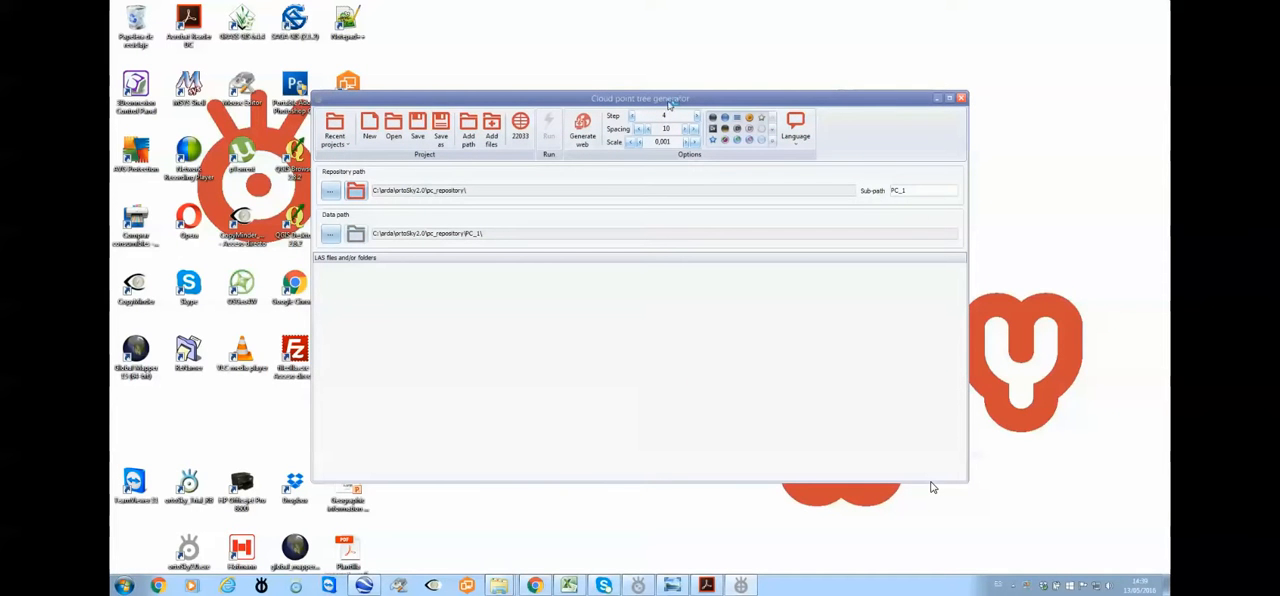
left_click_drag(684, 101, 634, 74)
Browse in the file explorer to the Cloud folder under ortoSkyWeek\TrialData\images\Output
mouse_move(500, 588)
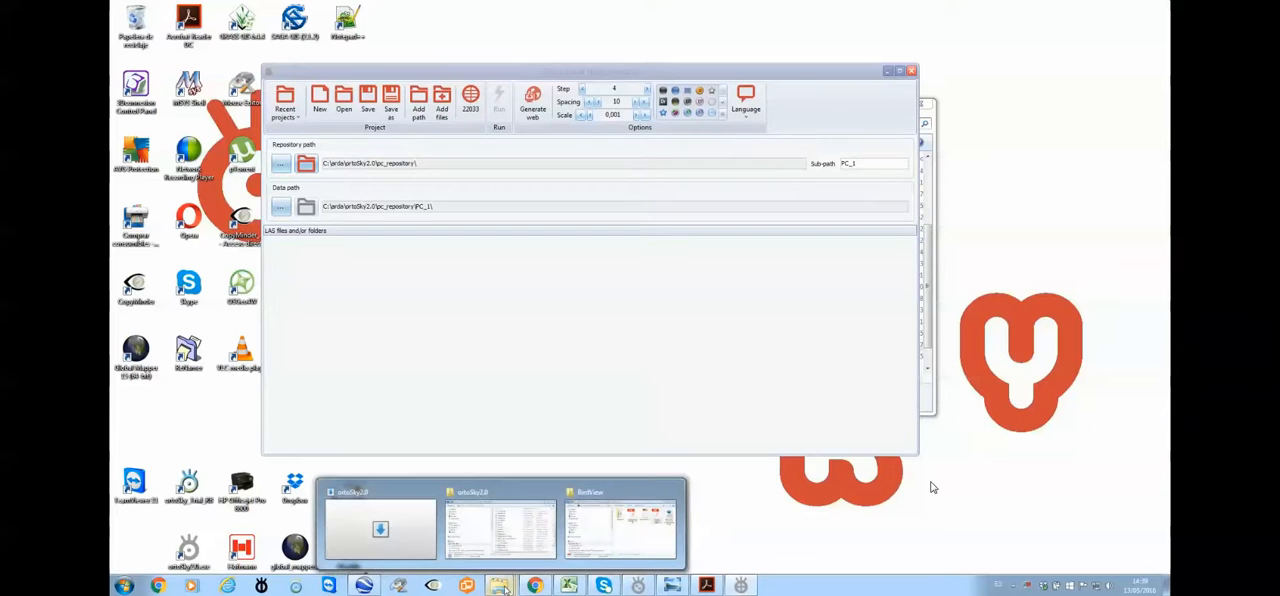
left_click(489, 528)
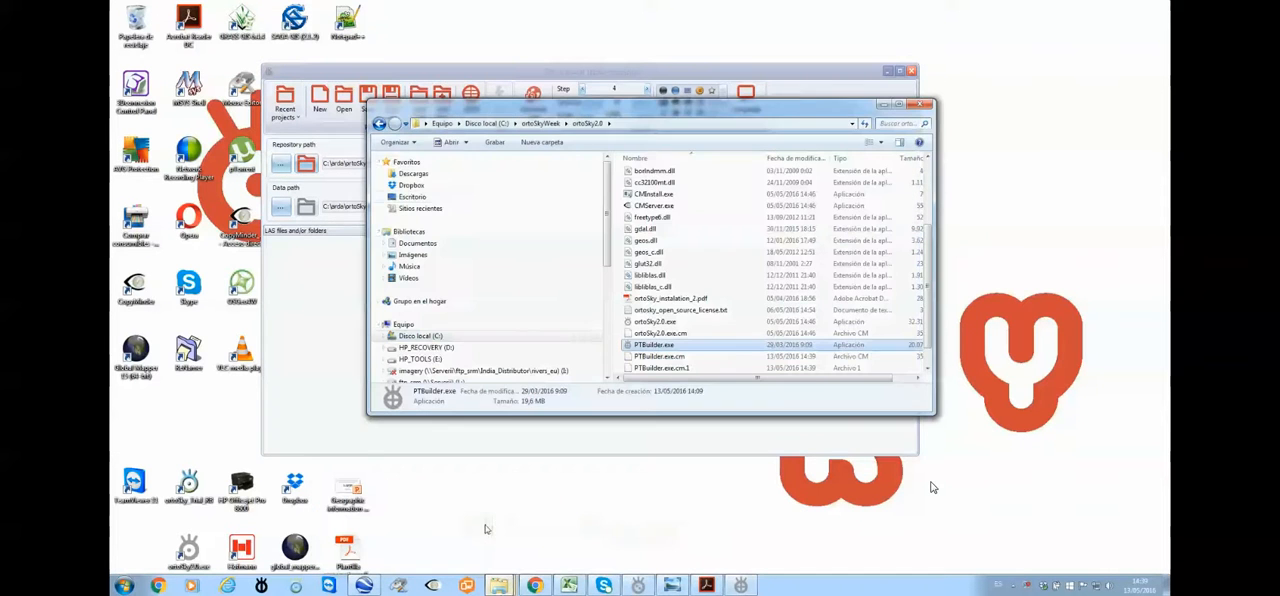
left_click(540, 124)
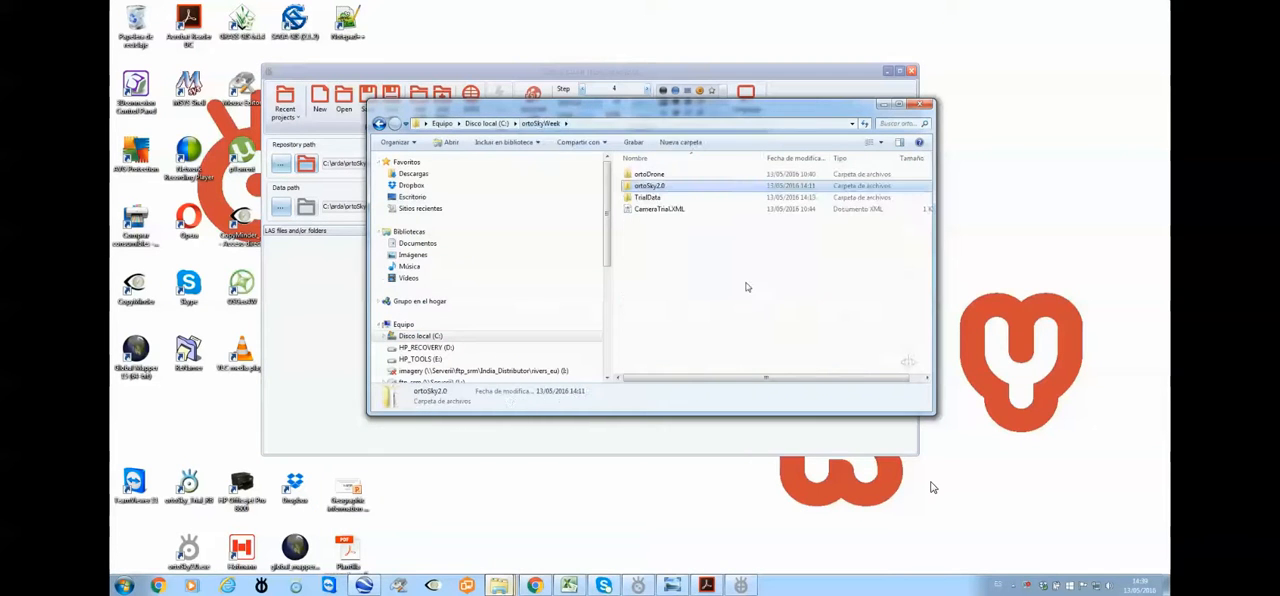
double_click(650, 198)
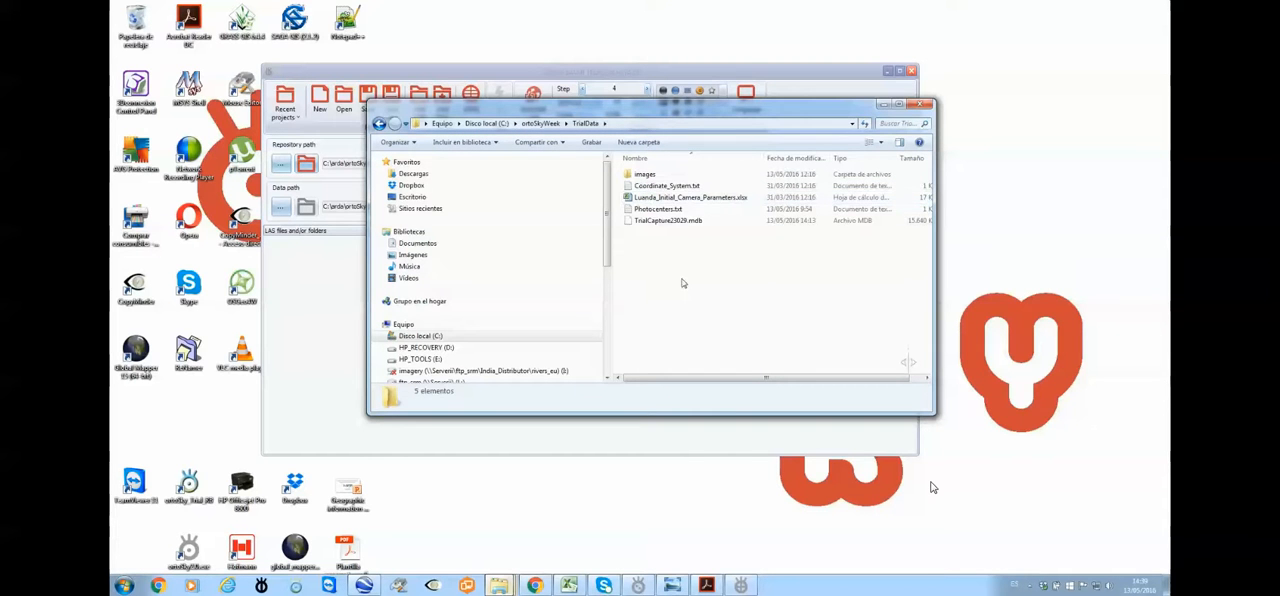
double_click(646, 175)
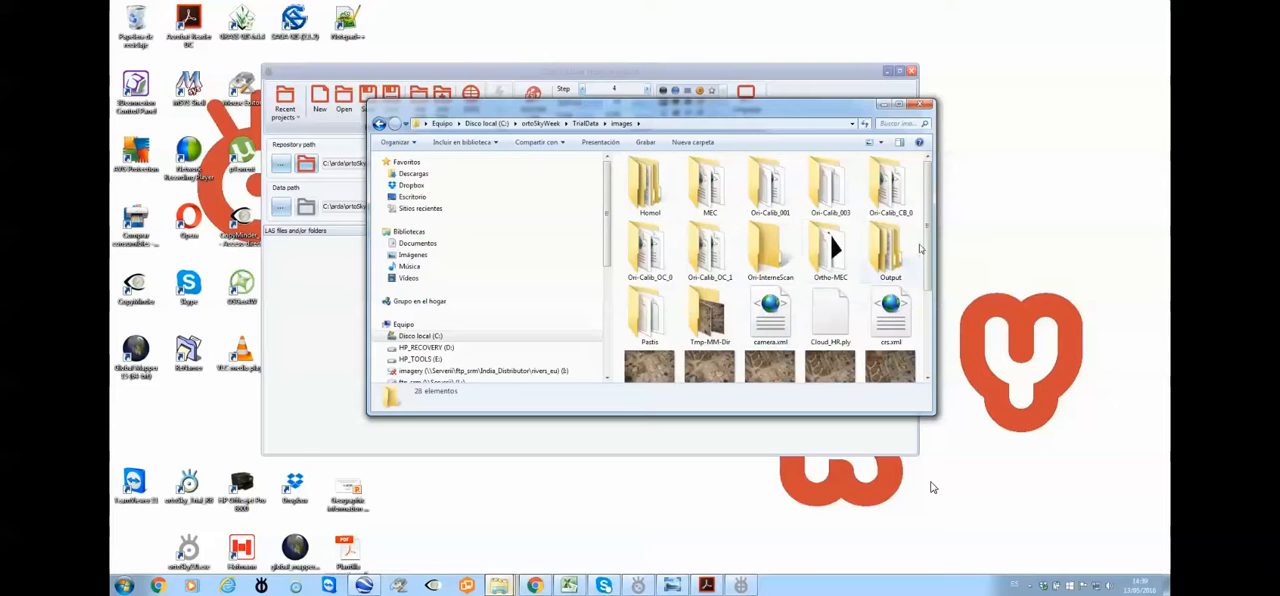
left_click_drag(928, 229, 928, 237)
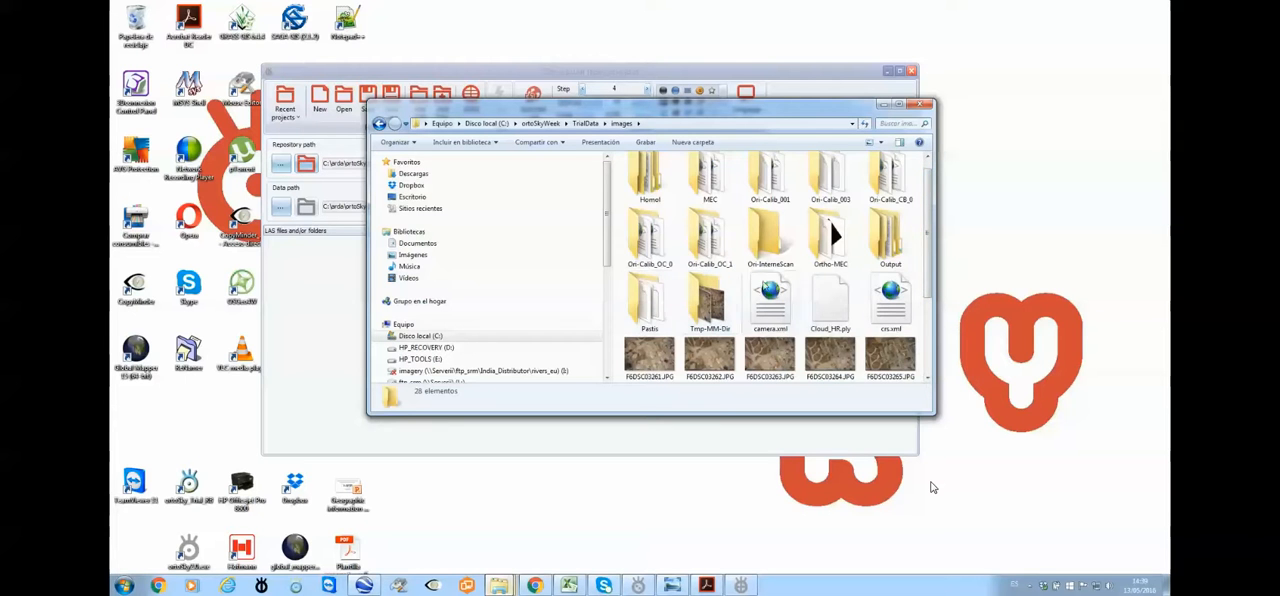
double_click(889, 243)
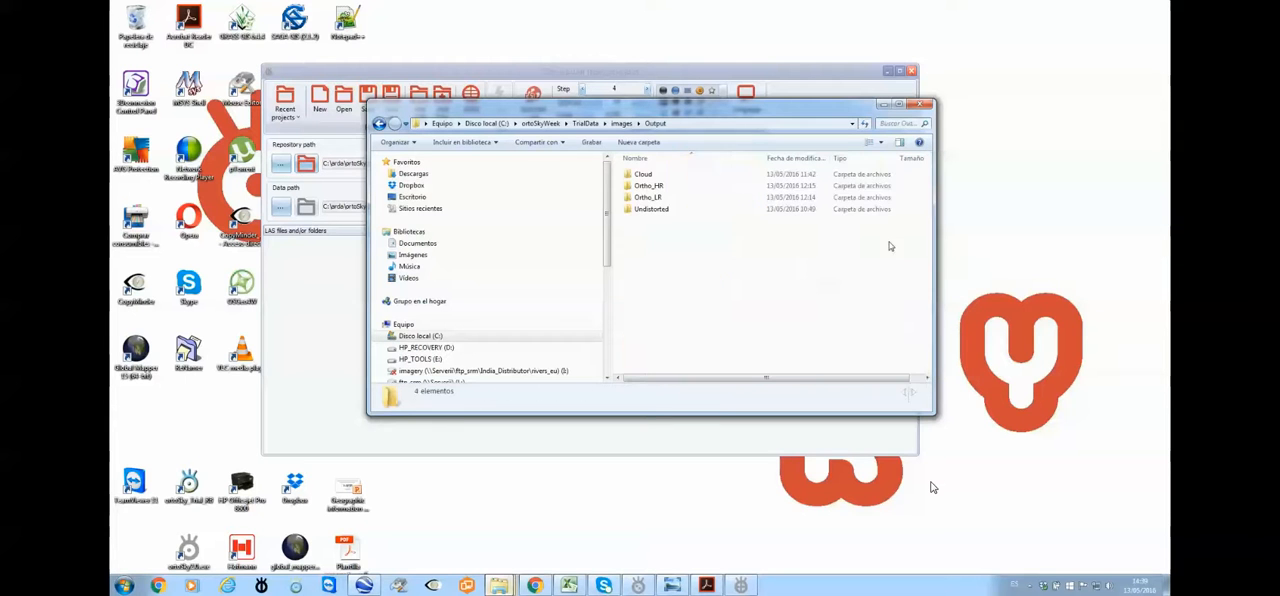
double_click(658, 174)
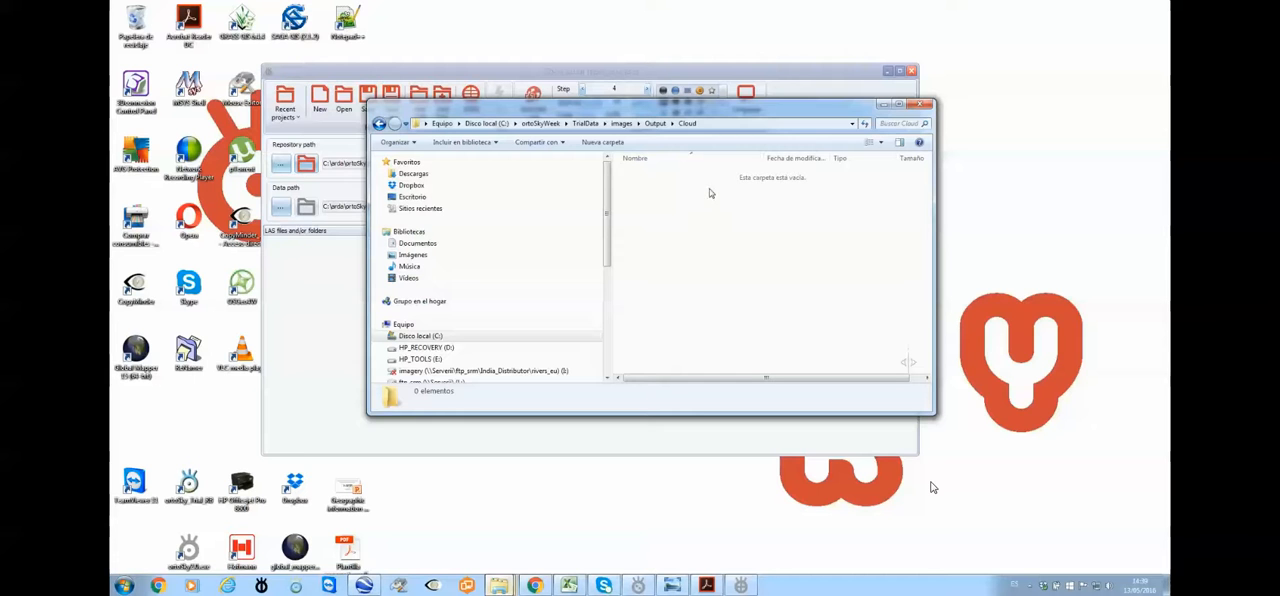
Move Cloud_HR.ply from the images folder into its Output\Cloud subfolder and minimize the file explorer
left_click(622, 124)
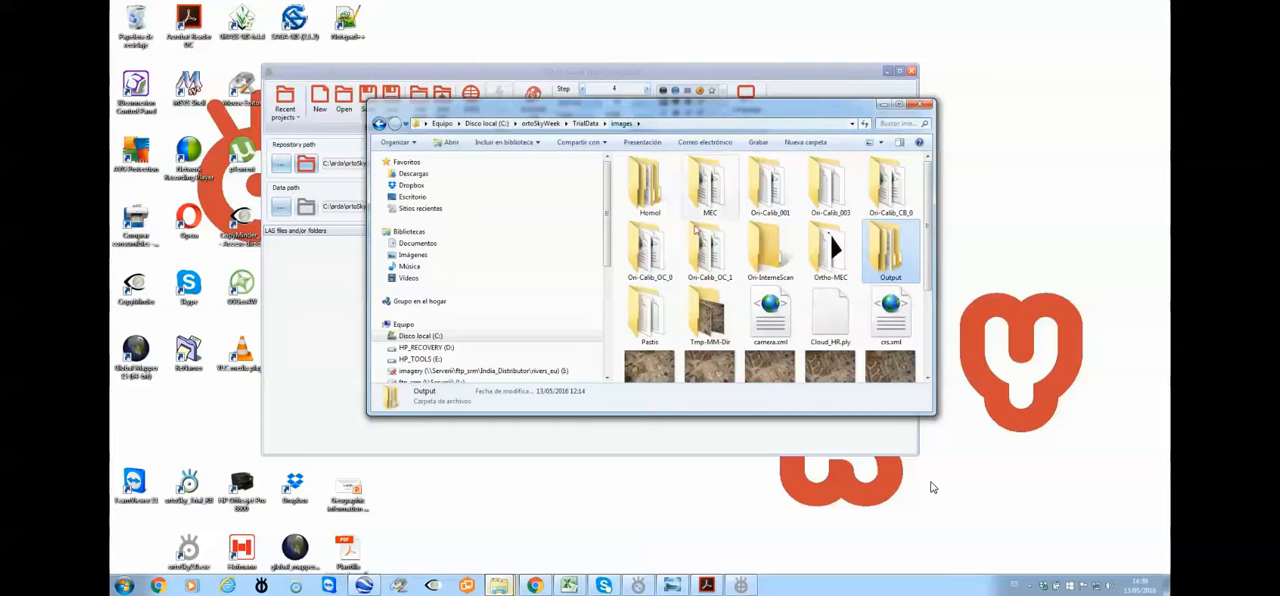
left_click(830, 335)
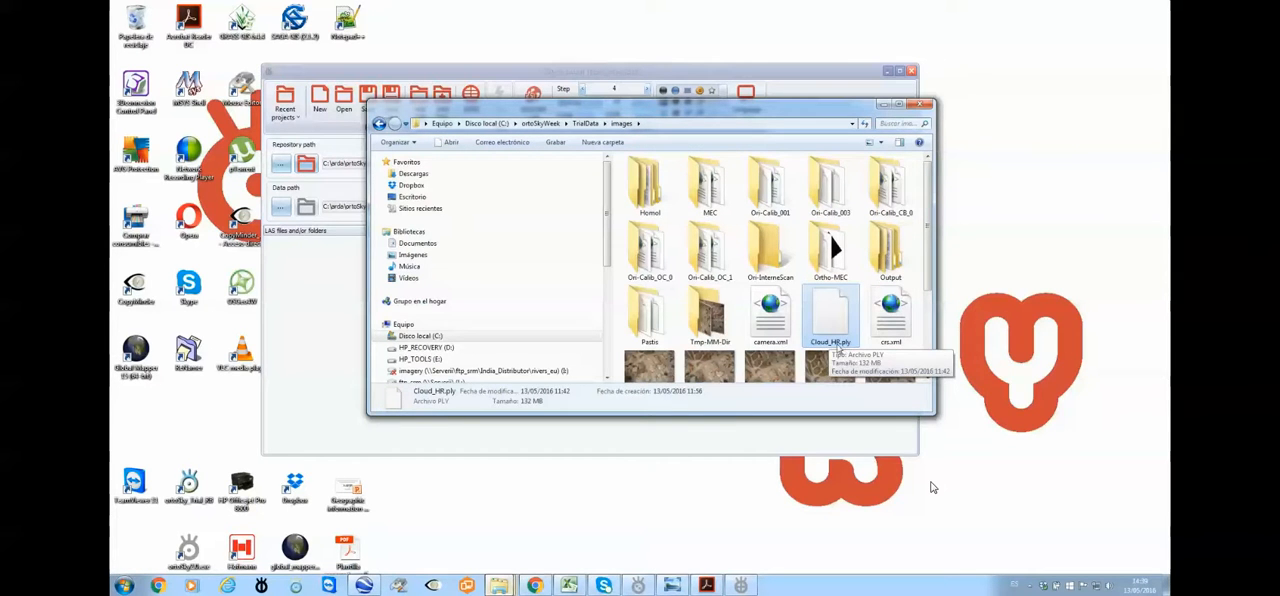
right_click(831, 325)
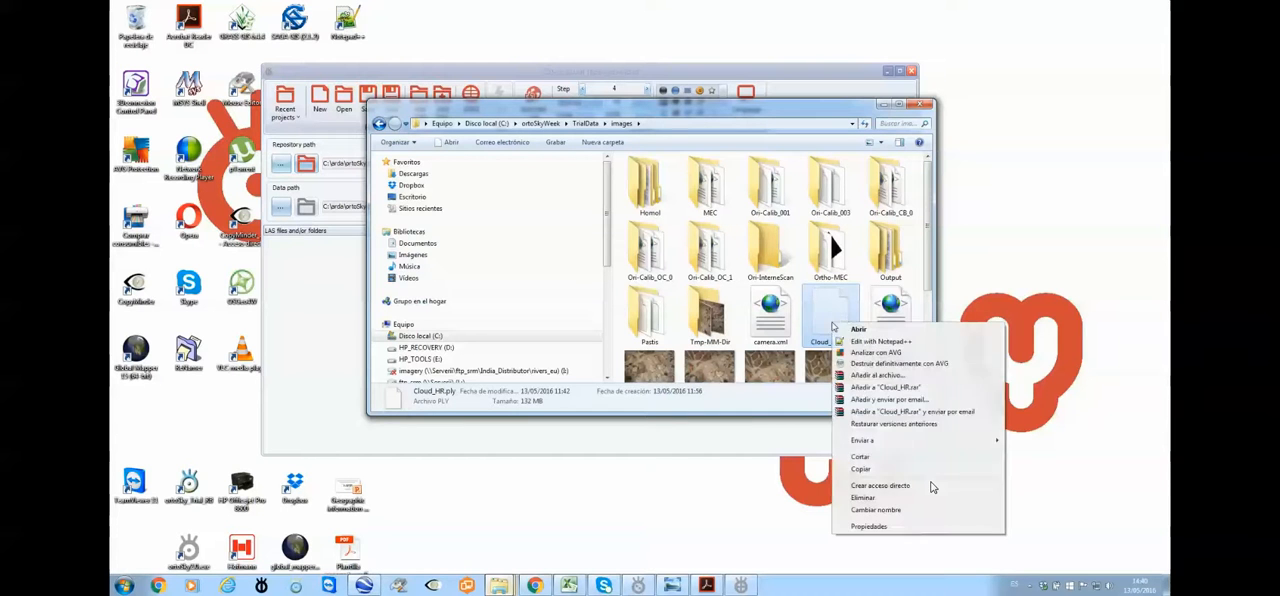
left_click(860, 456)
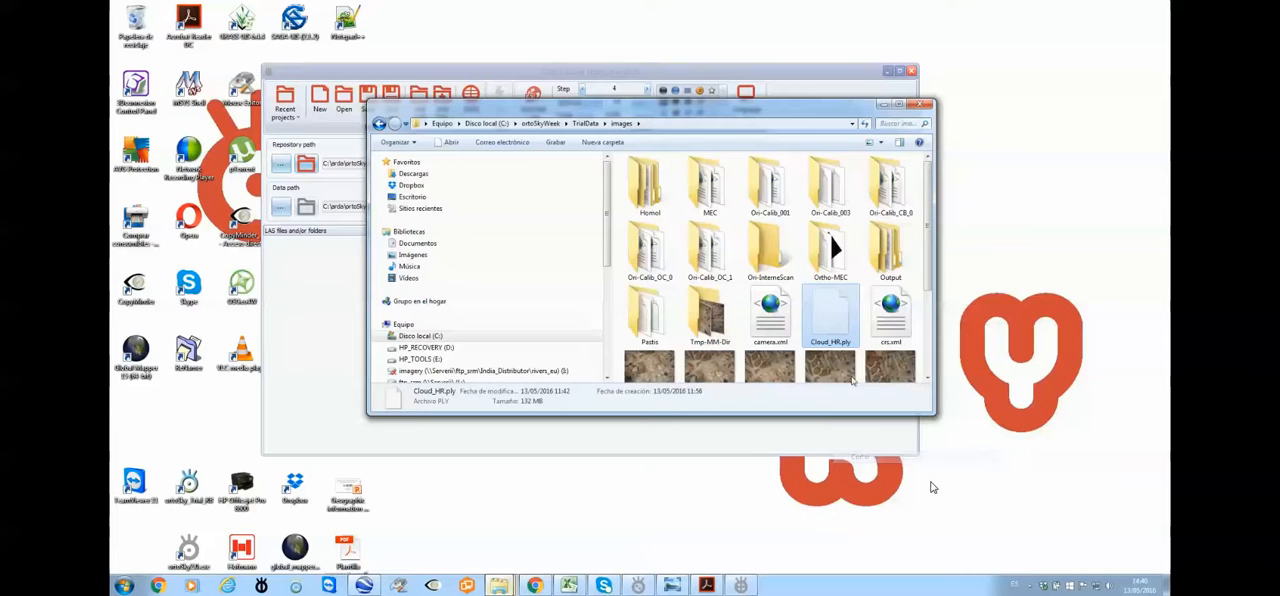
double_click(890, 250)
double_click(650, 172)
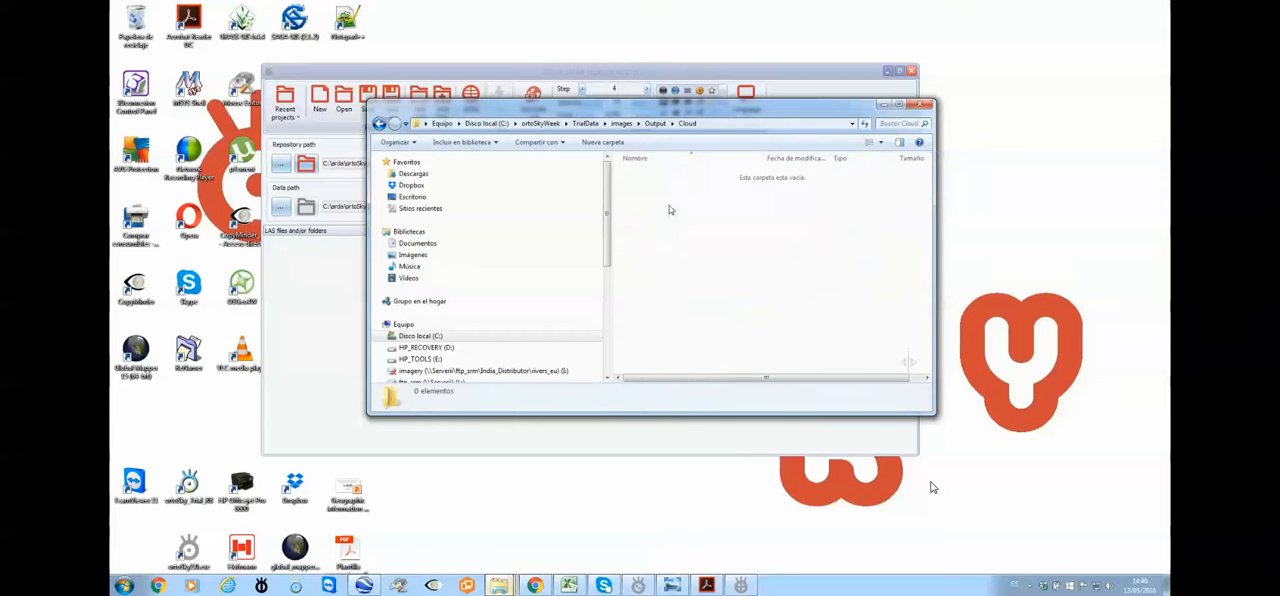
right_click(670, 210)
left_click(714, 284)
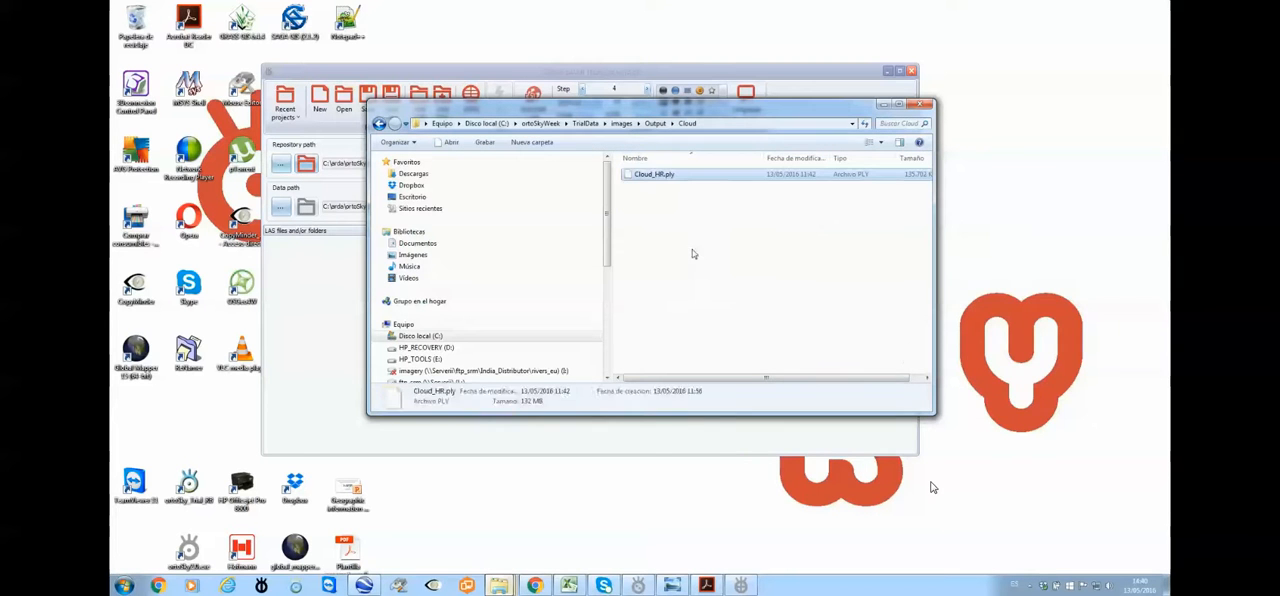
left_click(693, 254)
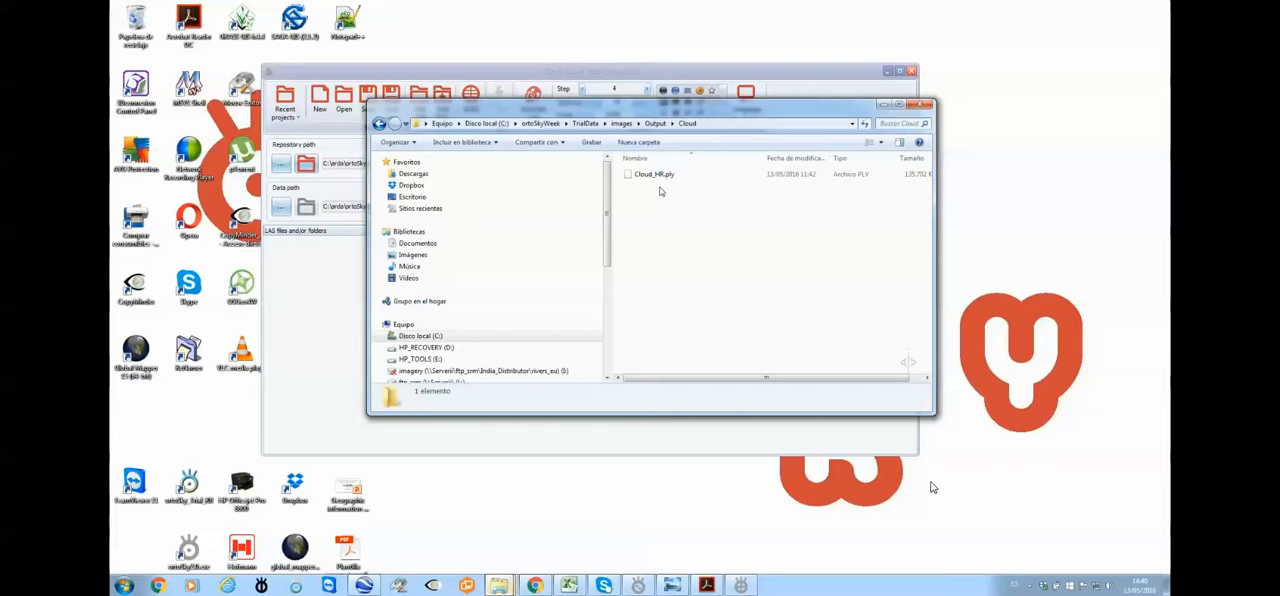
left_click(933, 487)
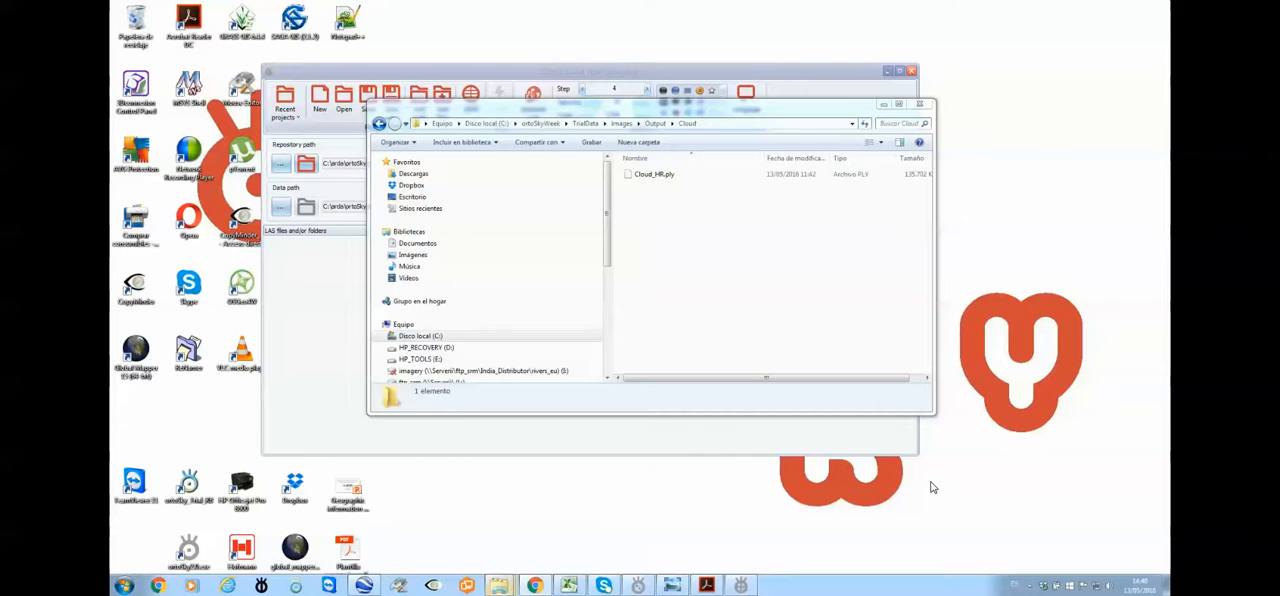
left_click(626, 244)
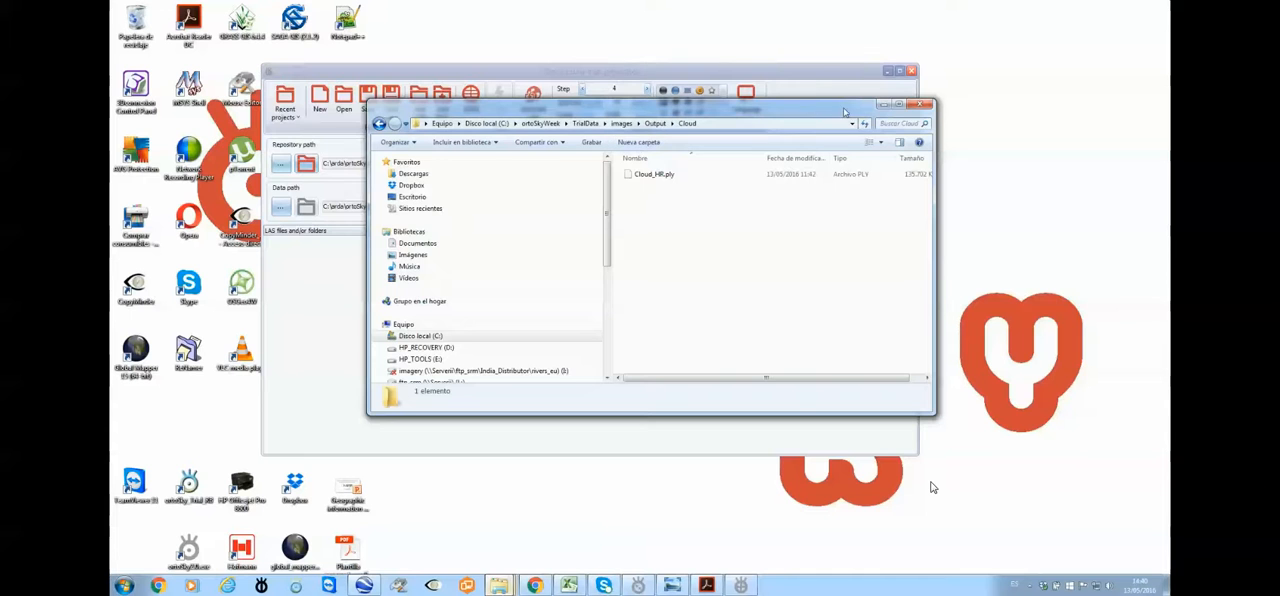
left_click(884, 105)
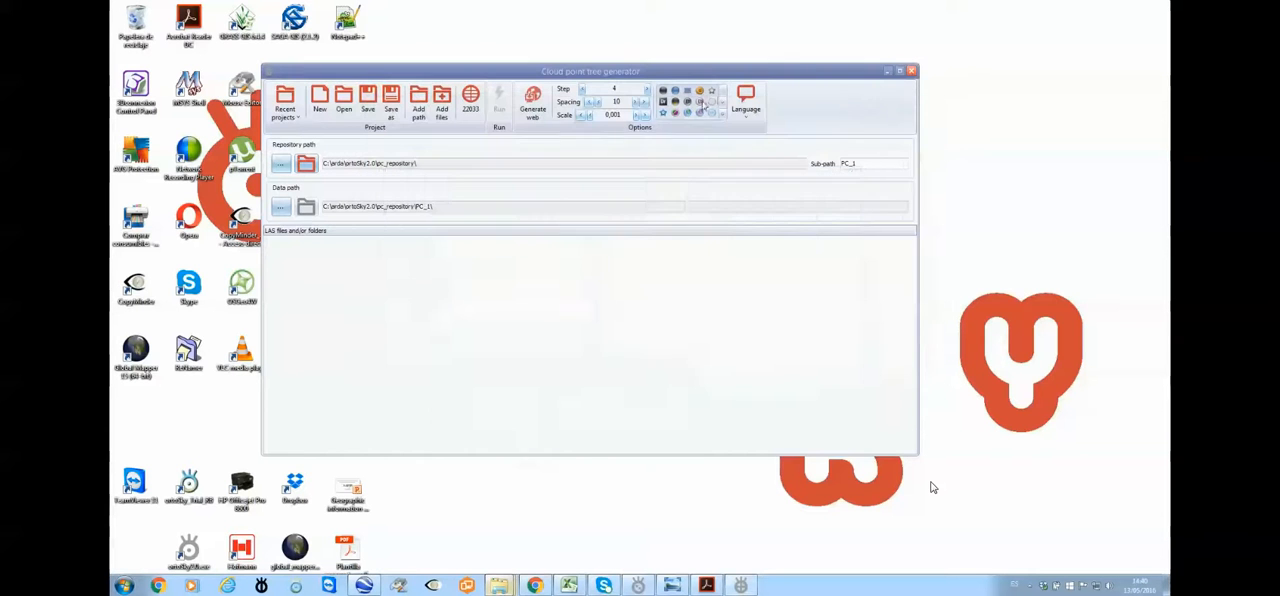
Confirm Camacupa / UTM zone 33S (EPSG 22033) as the coordinate system and set the repository sub-path to Trial
left_click(472, 104)
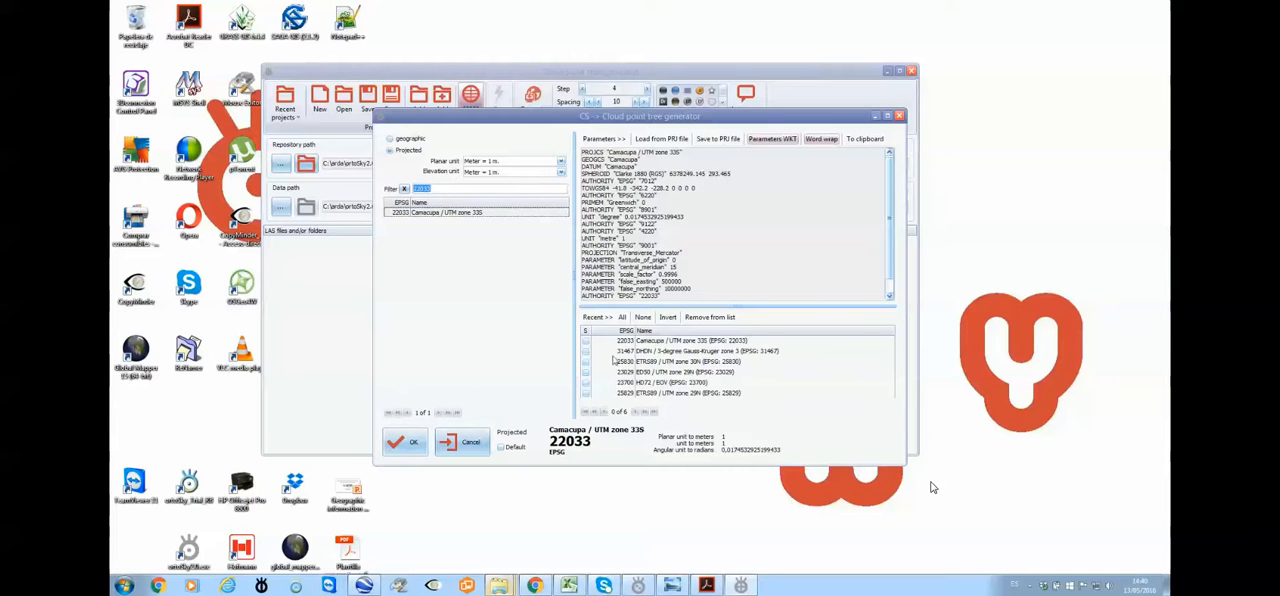
left_click(404, 444)
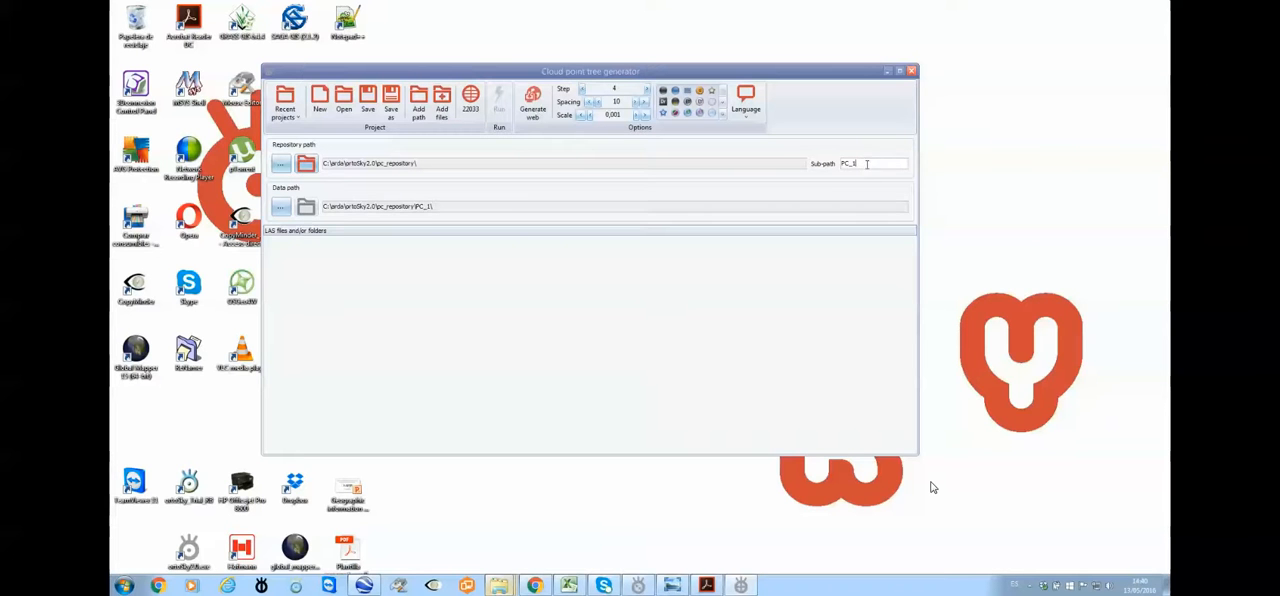
left_click_drag(867, 163, 837, 160)
type("Trial")
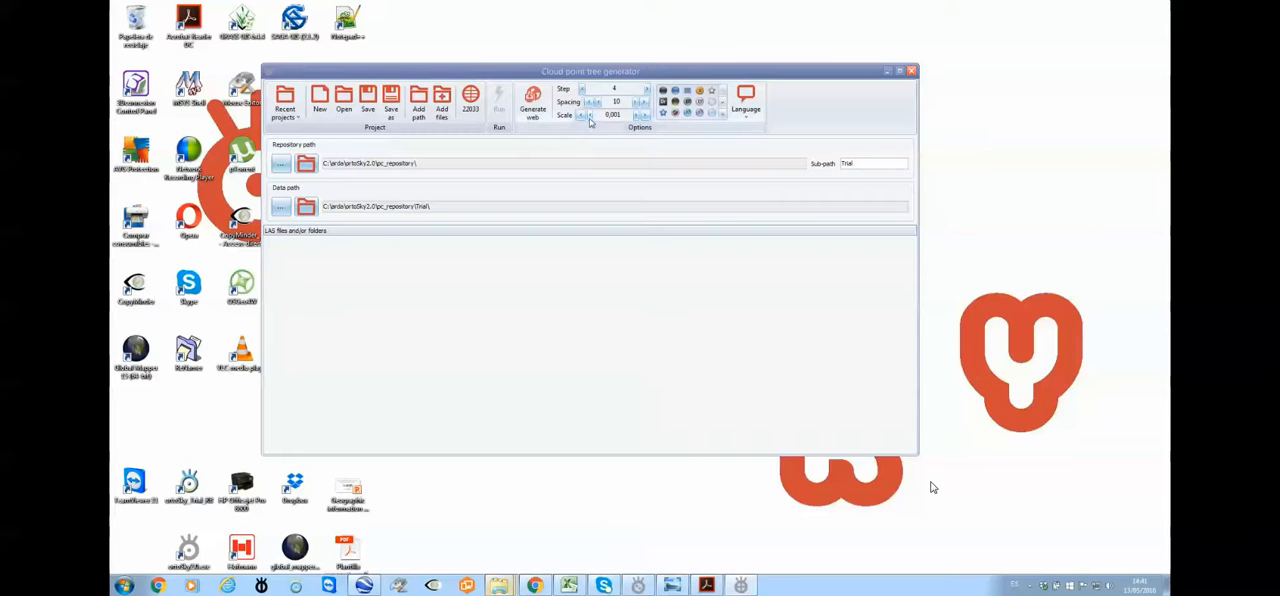
Add Cloud_HR.ply from the images\Output\Cloud folder to the project's input files, showing all file types
left_click(442, 113)
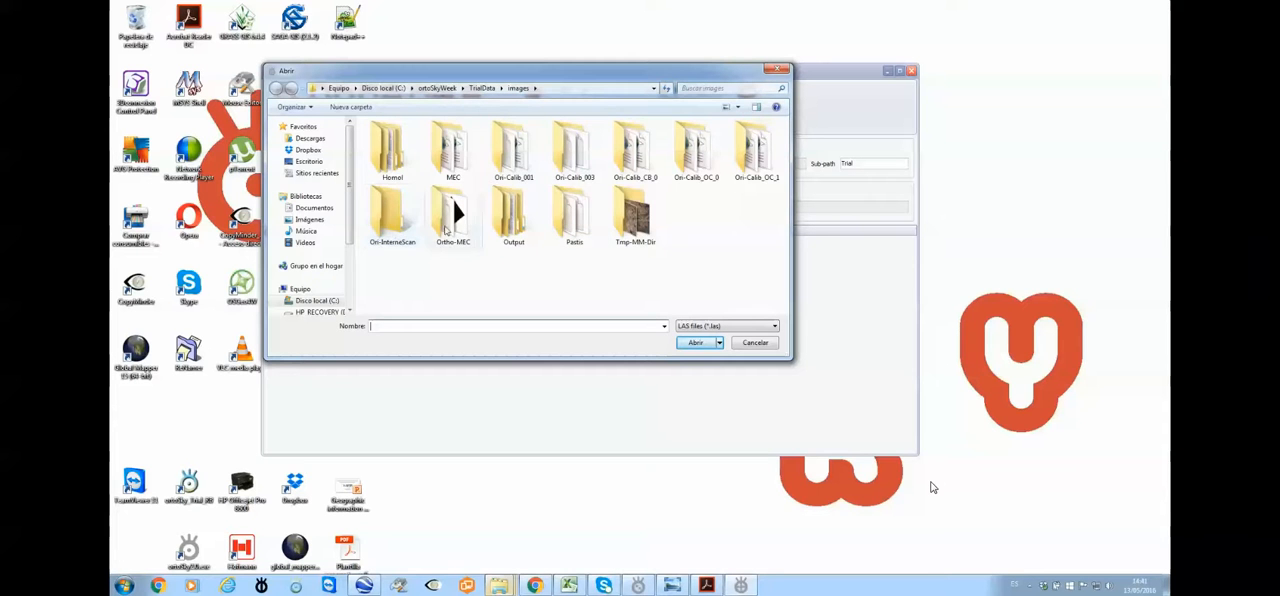
double_click(521, 219)
double_click(389, 141)
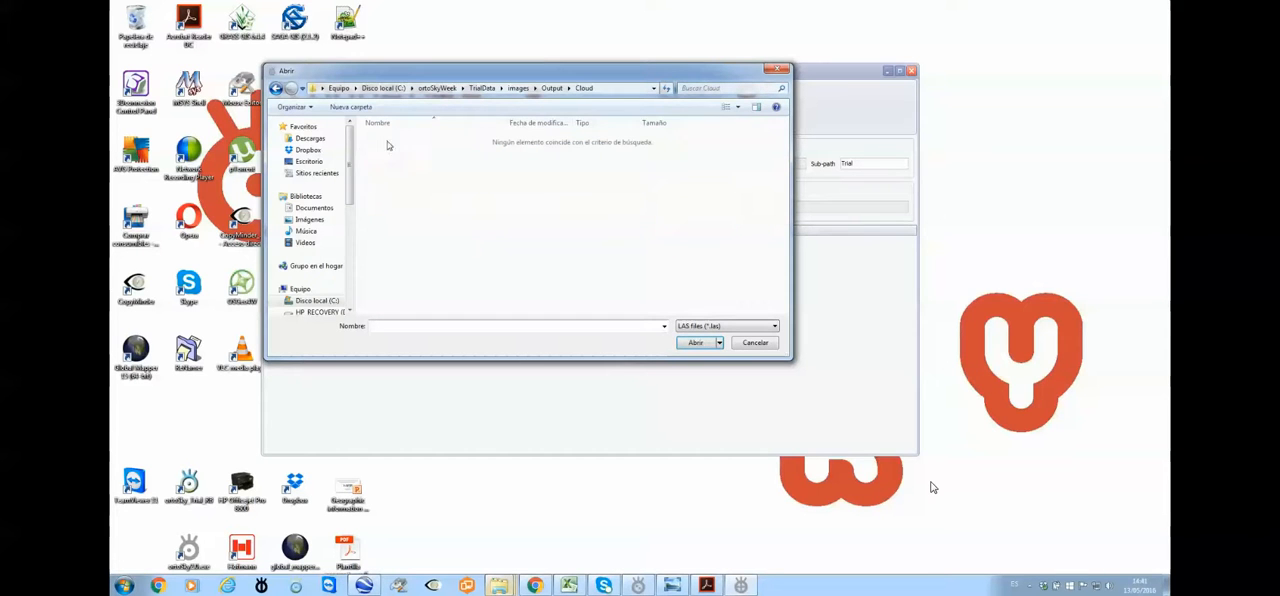
left_click(776, 326)
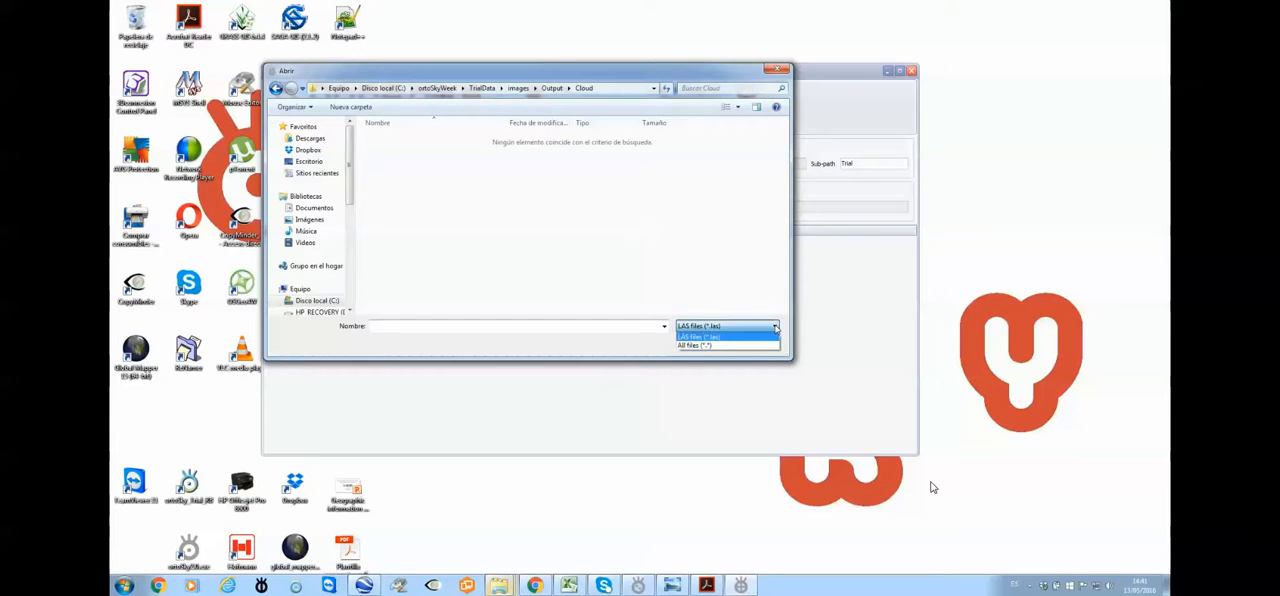
left_click(705, 346)
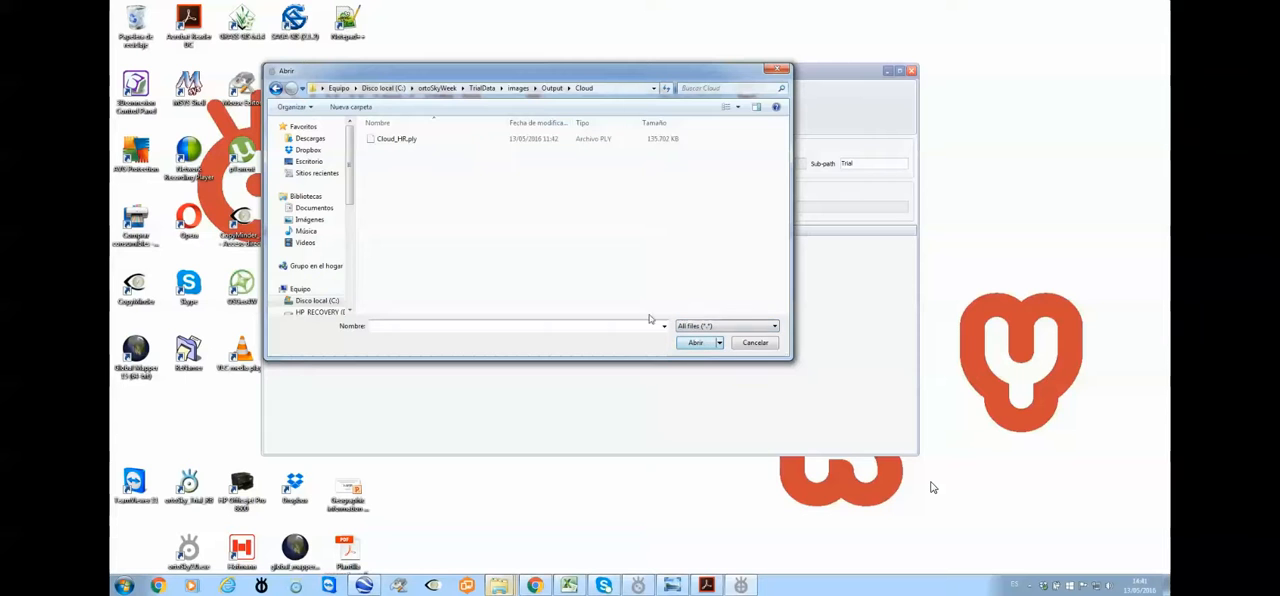
left_click(397, 141)
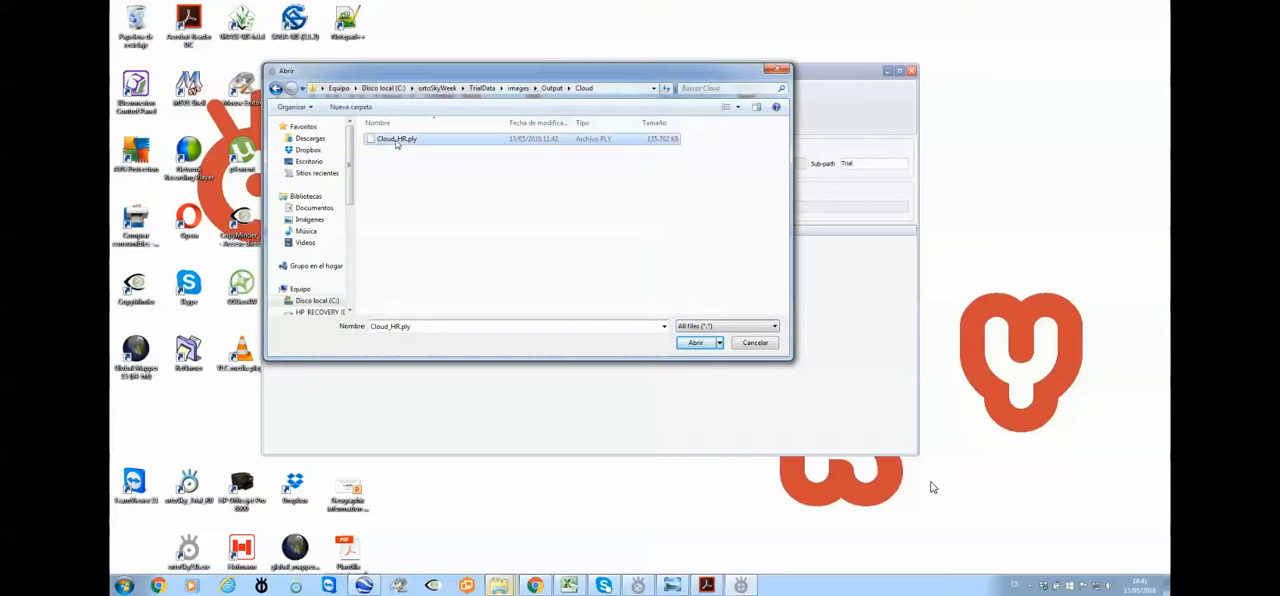
left_click(697, 343)
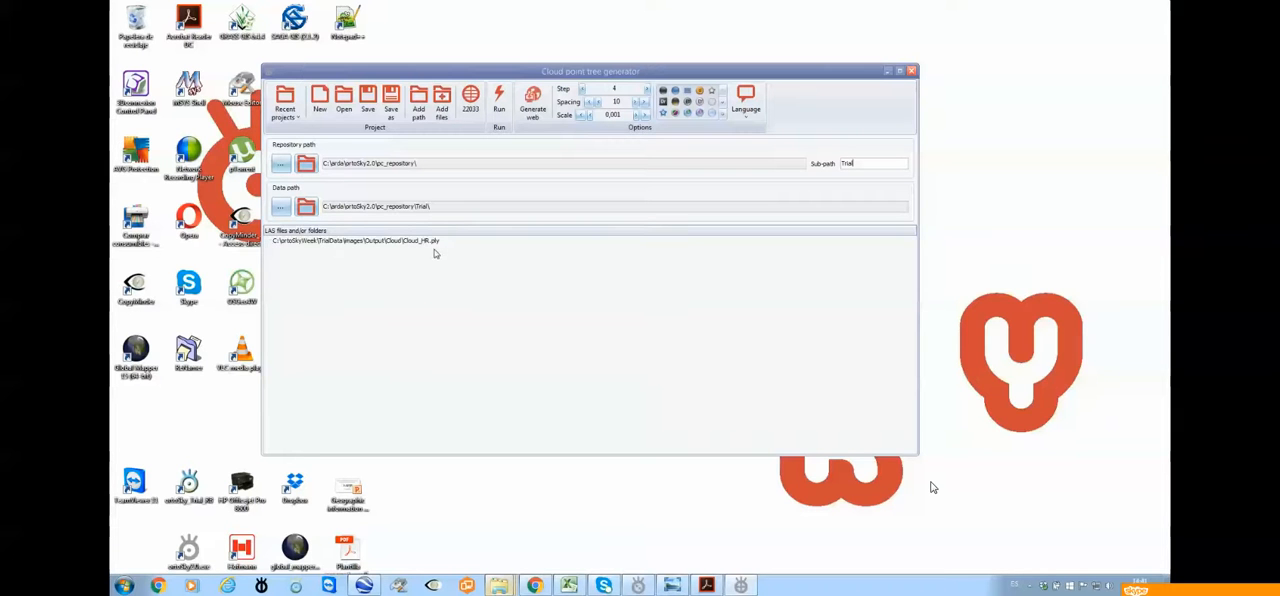
Set the Step option to 7 and switch the interface language to Spanish (Spain, Traditional Sort)
left_click(629, 88)
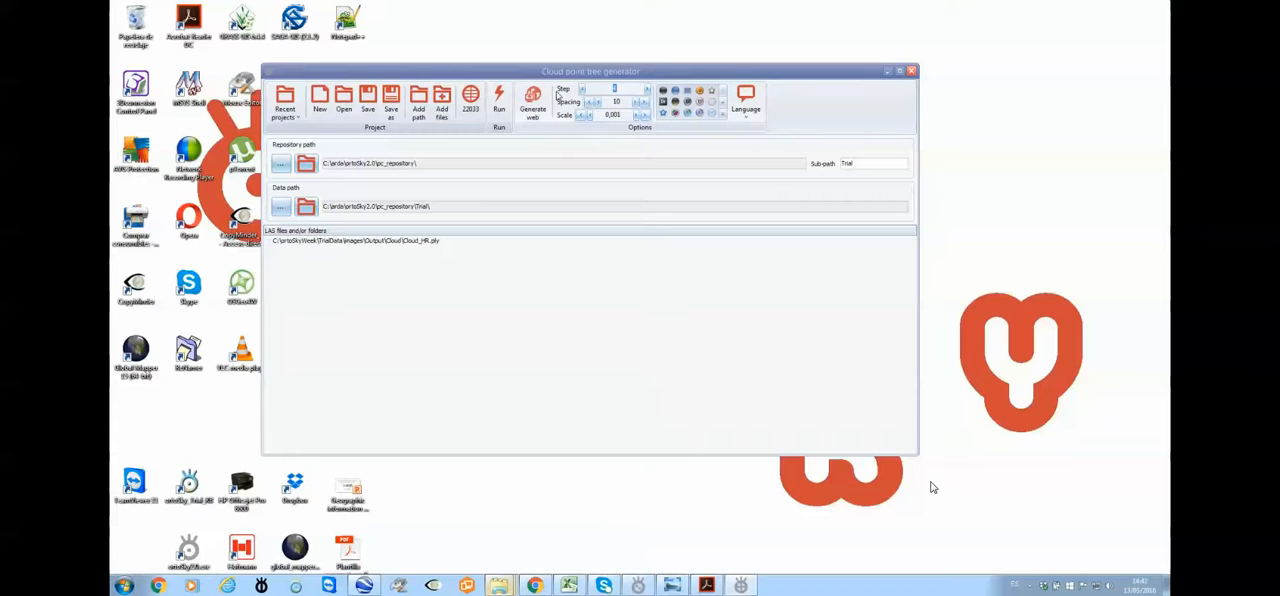
type("7")
key("Tab")
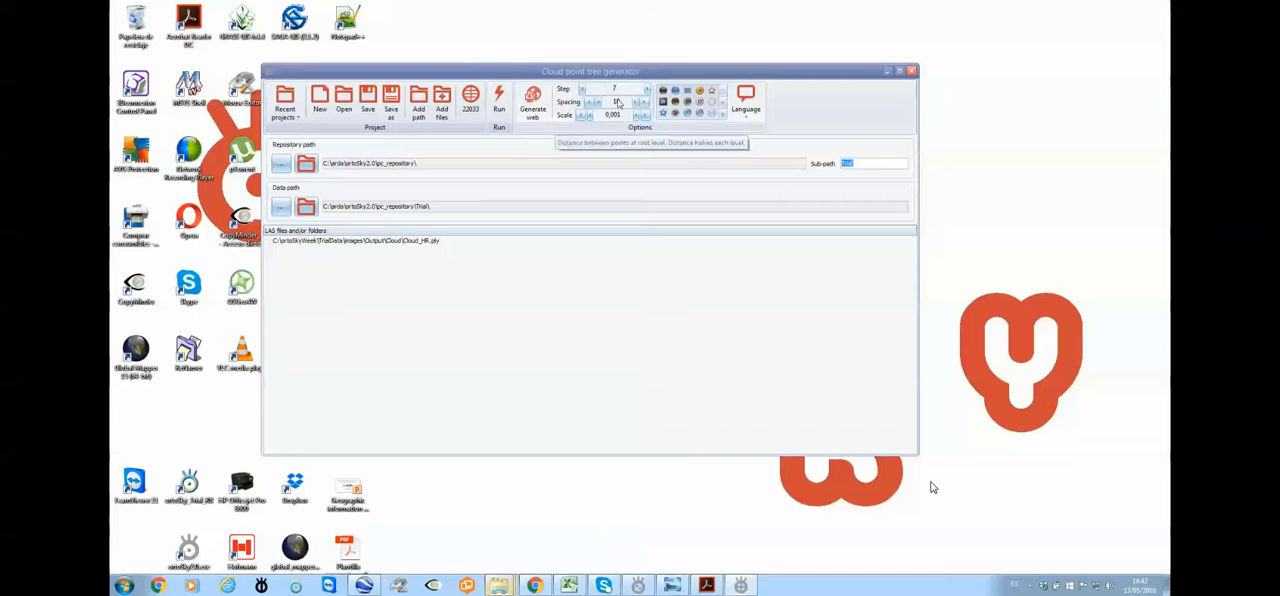
key("Tab")
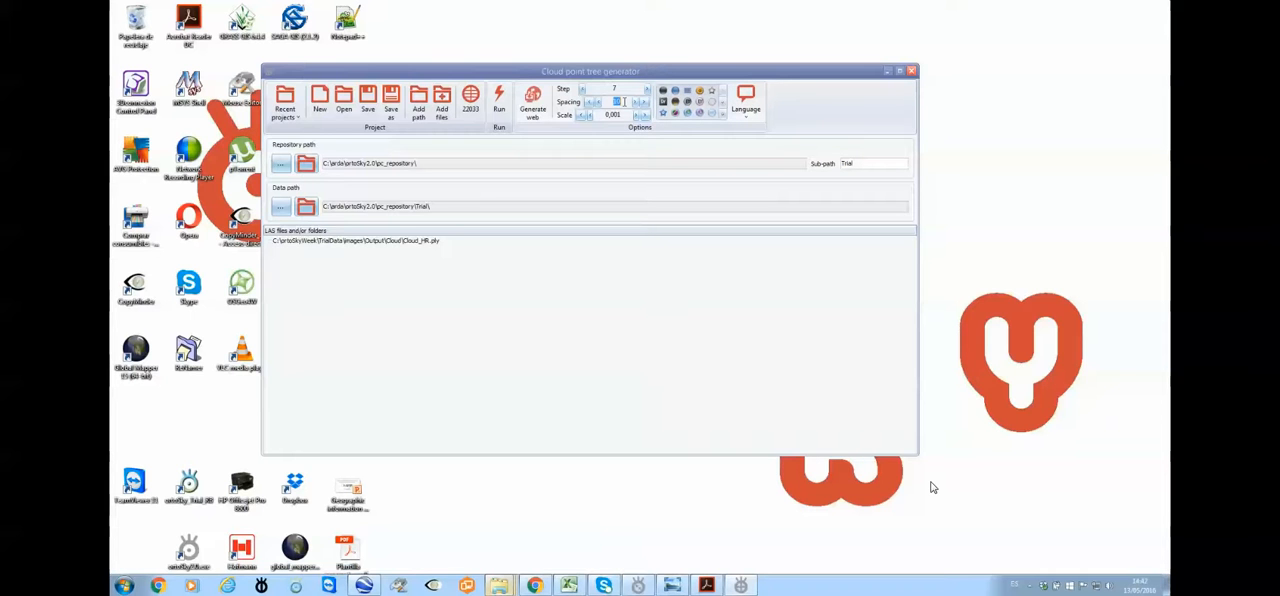
left_click(745, 112)
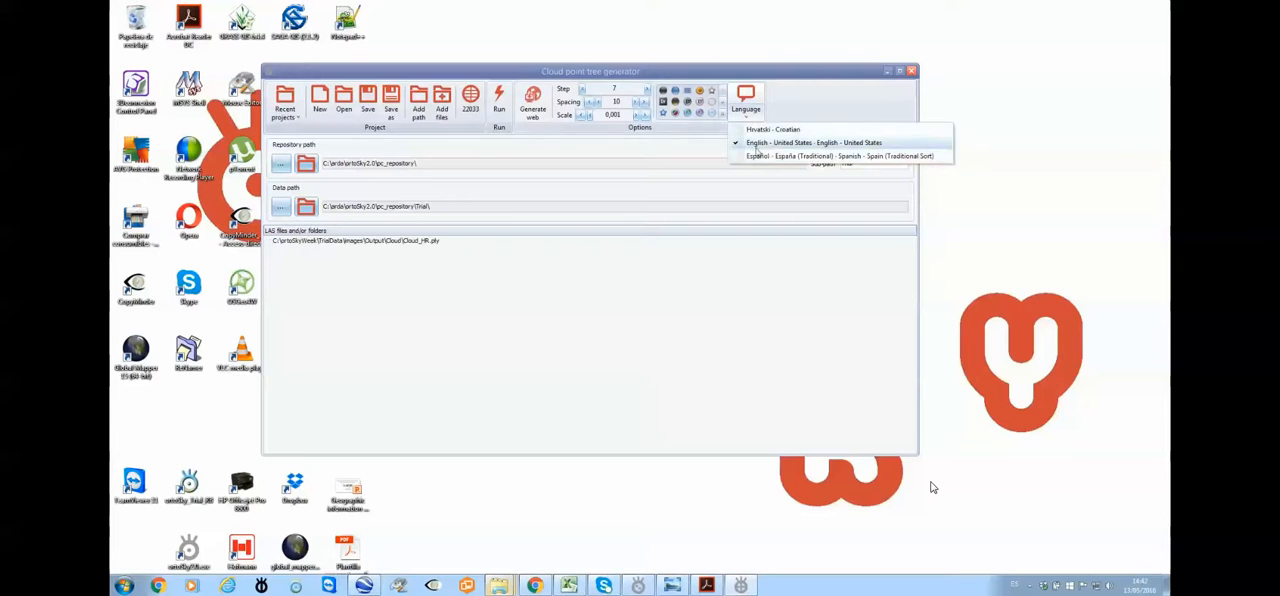
left_click(768, 154)
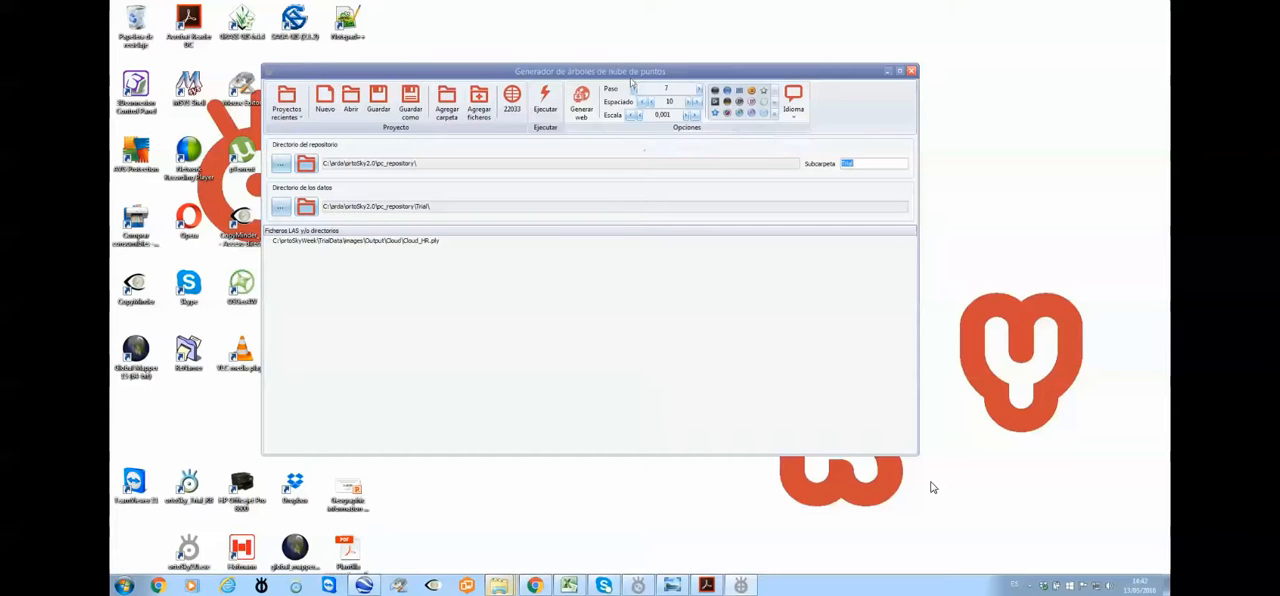
Run the point cloud tree generation with a spacing of 2 and a scale of 0,01
double_click(675, 102)
type("2")
key("Tab")
double_click(663, 115)
left_click(669, 115)
key("BackSpace")
key("Tab")
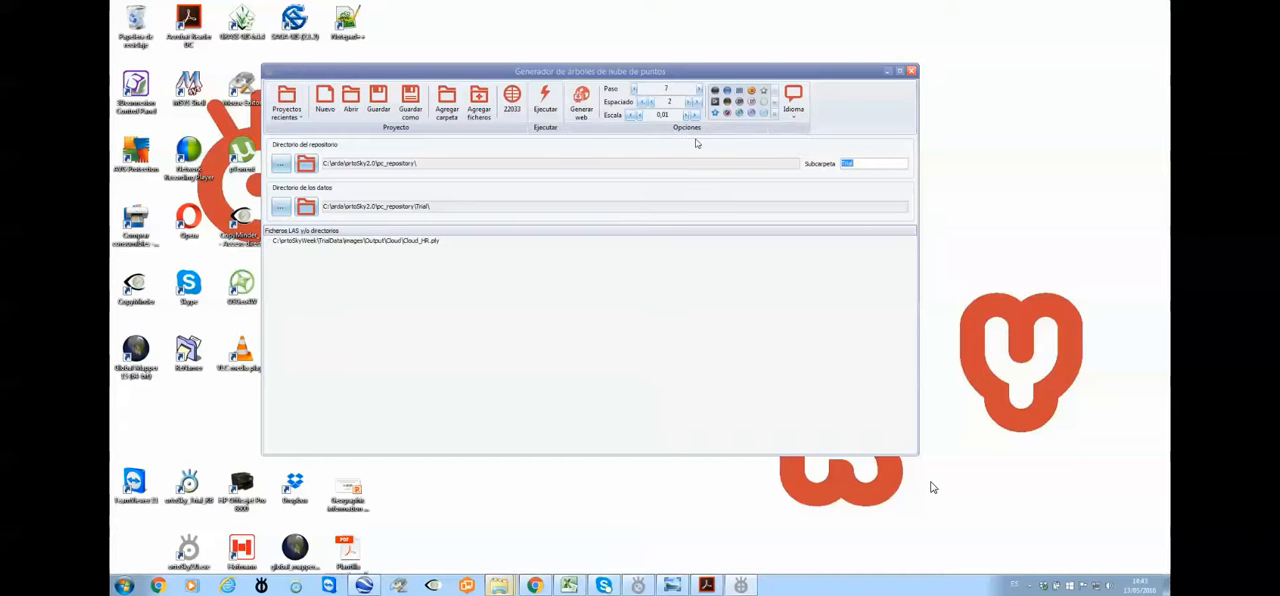
left_click(545, 108)
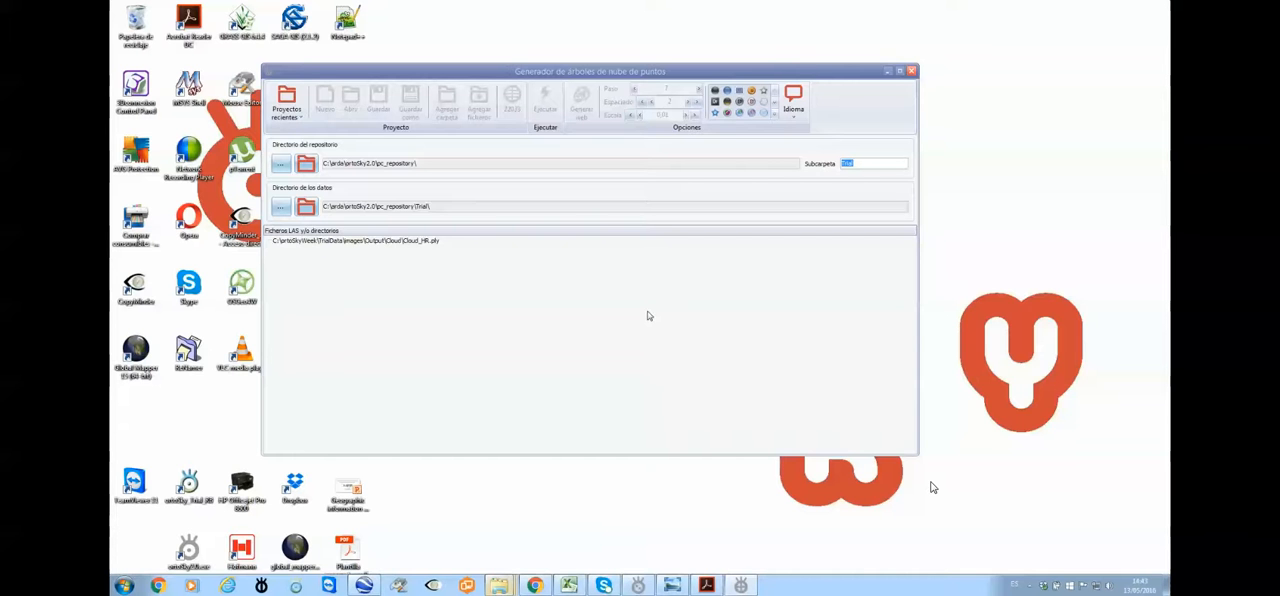
Review the saved screenshot of the earlier point cloud generation log in the Windows photo viewer, then minimise the viewer
mouse_move(672, 585)
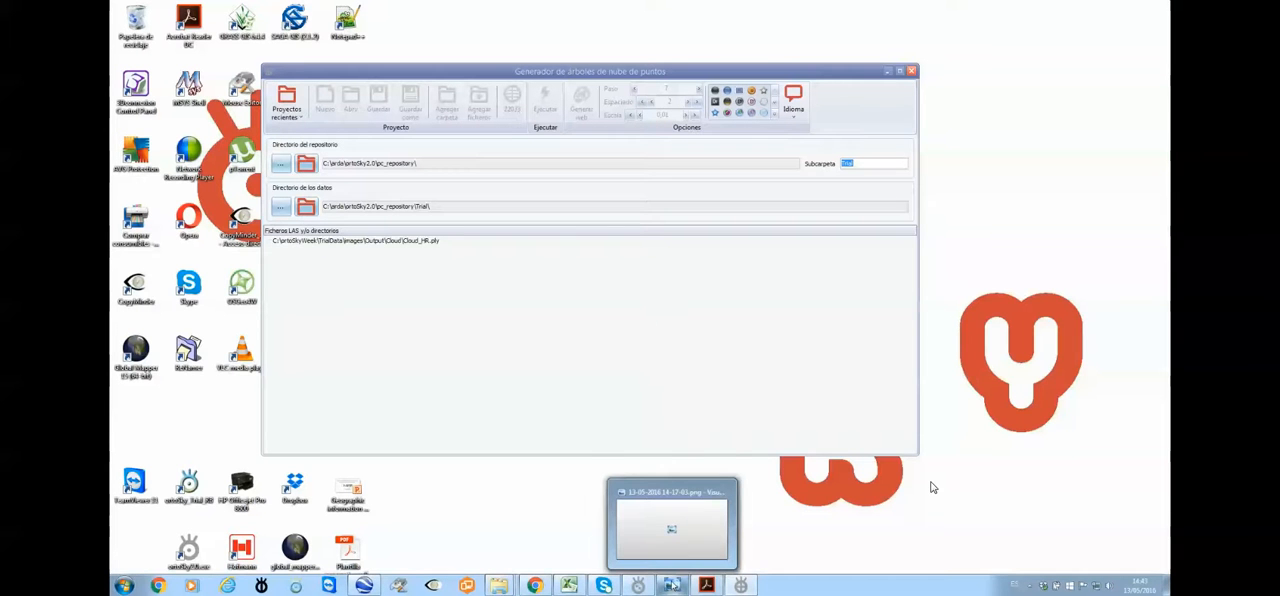
left_click(676, 587)
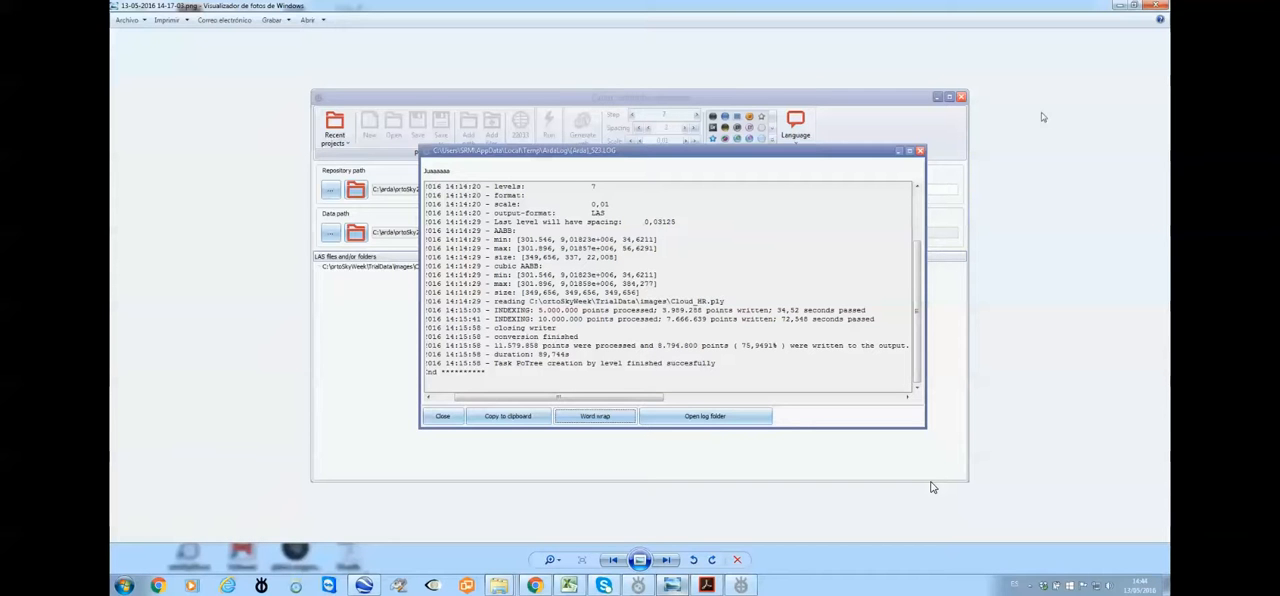
left_click(1126, 7)
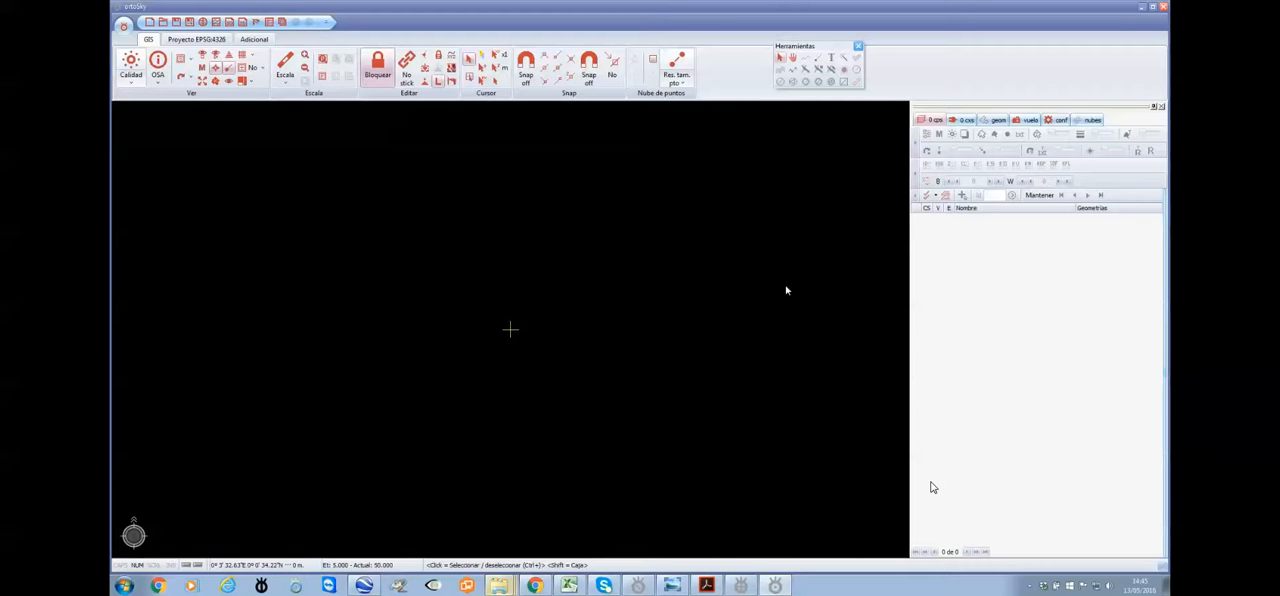
Review the finished generation log through to its end with line wrapping turned off, then close the log
left_click(1143, 8)
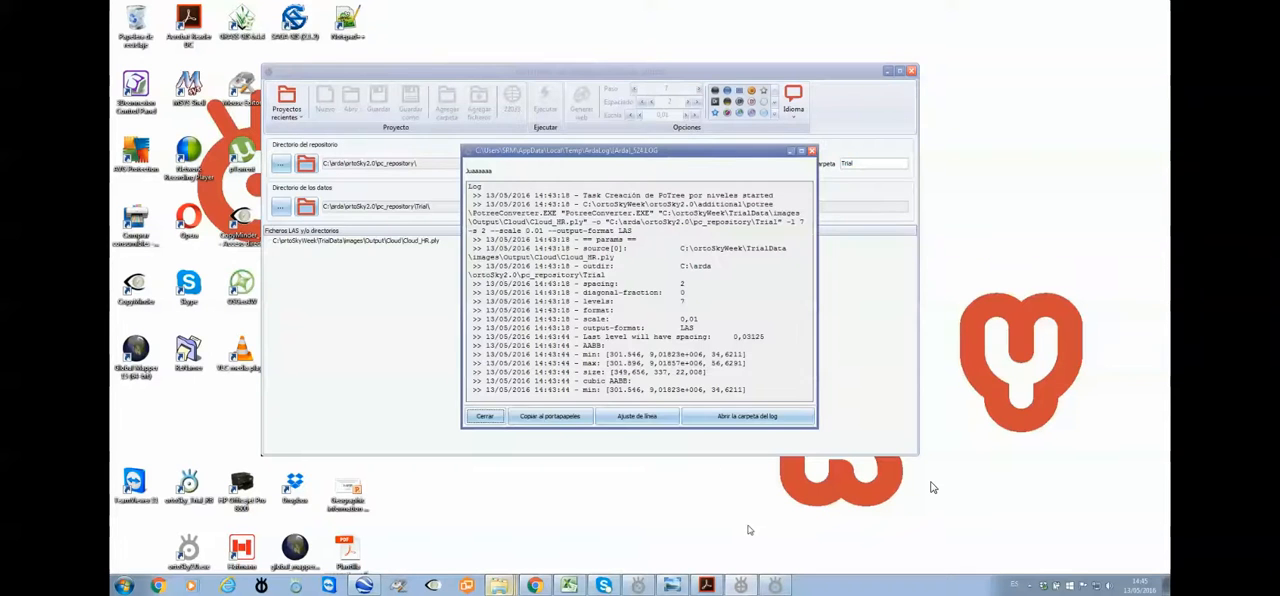
left_click(637, 418)
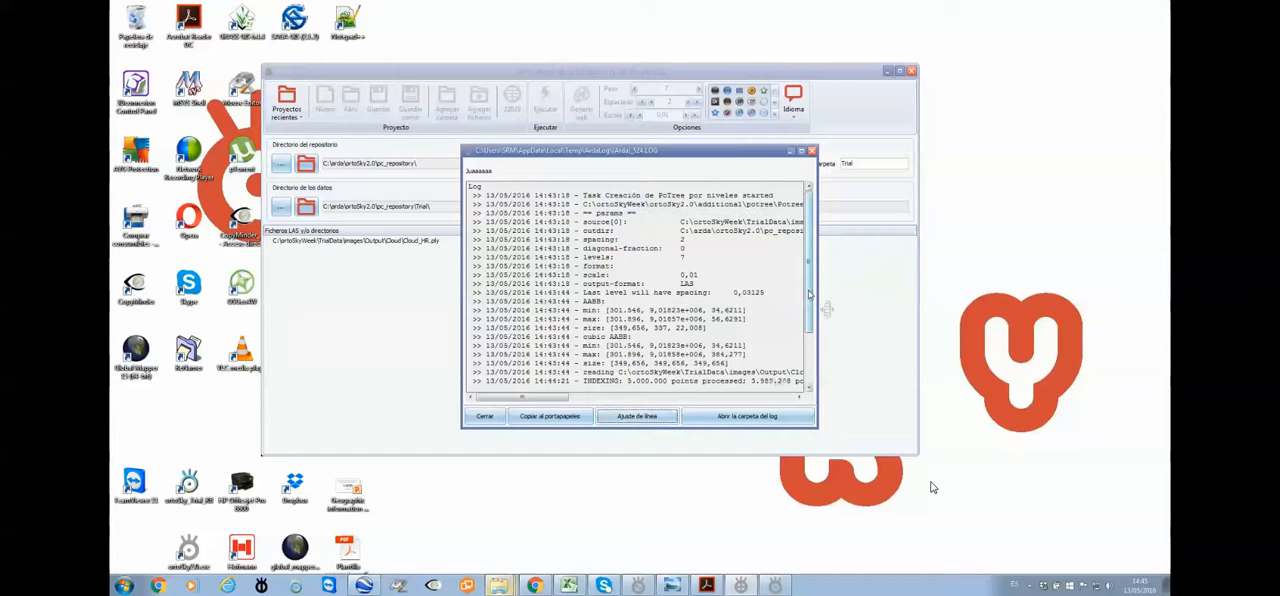
left_click_drag(555, 398, 605, 400)
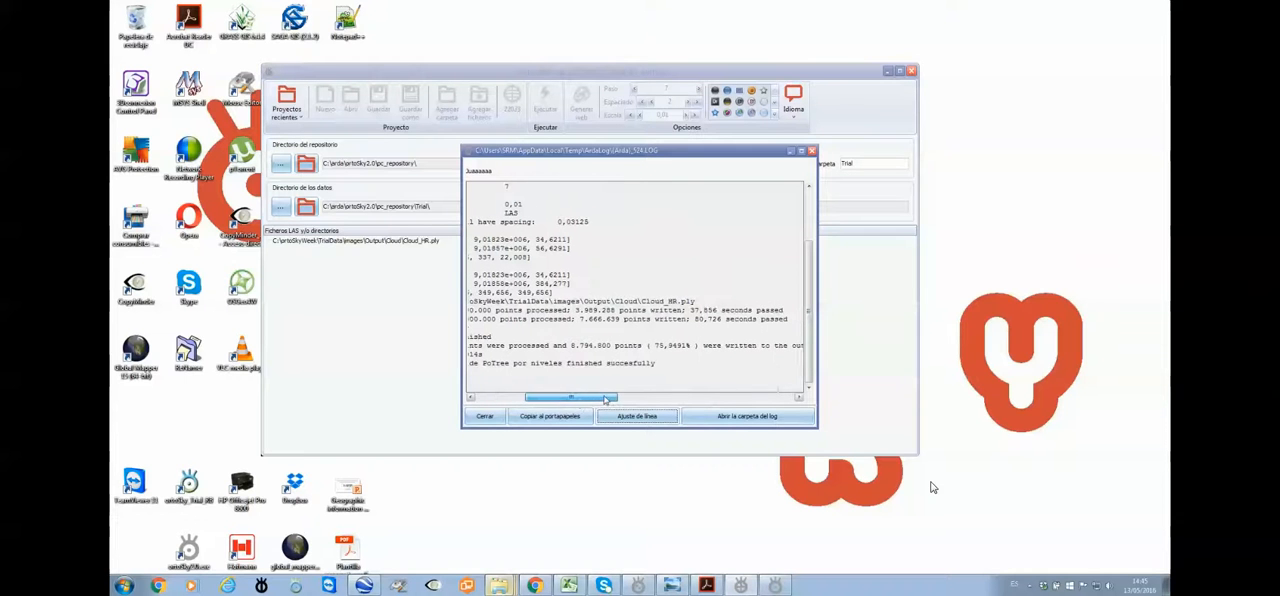
left_click(812, 151)
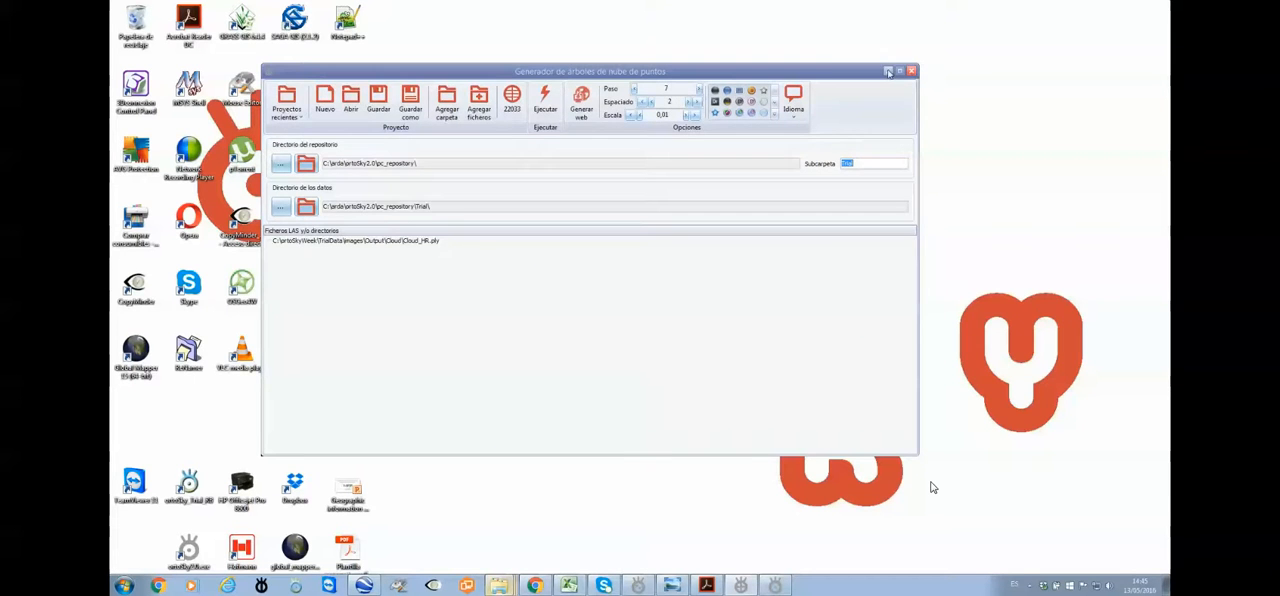
Switch to ortoSky and add a PointCloud connection to the C:\arda\ortoSky2.0\pc_repository folder
left_click(888, 72)
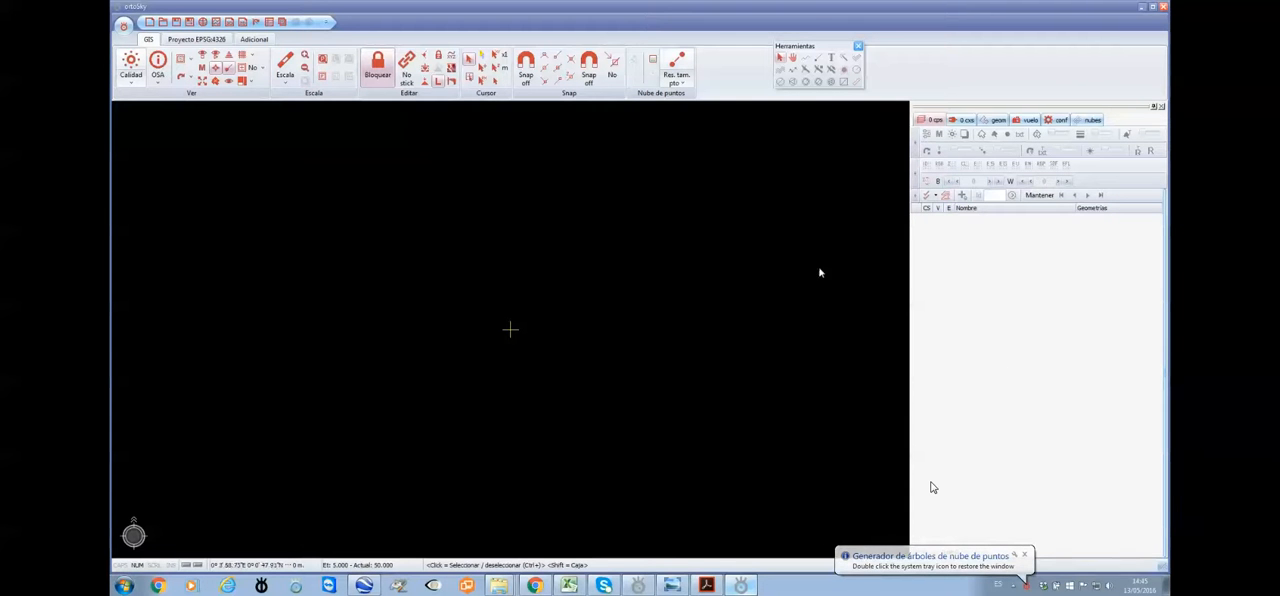
left_click(966, 121)
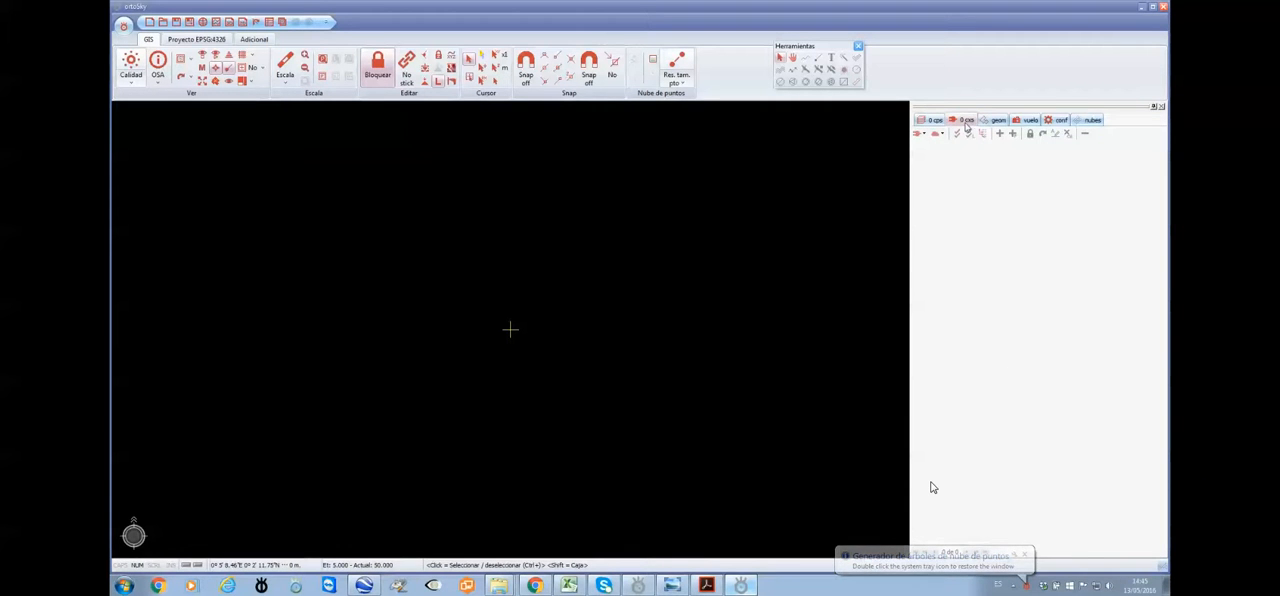
left_click(938, 133)
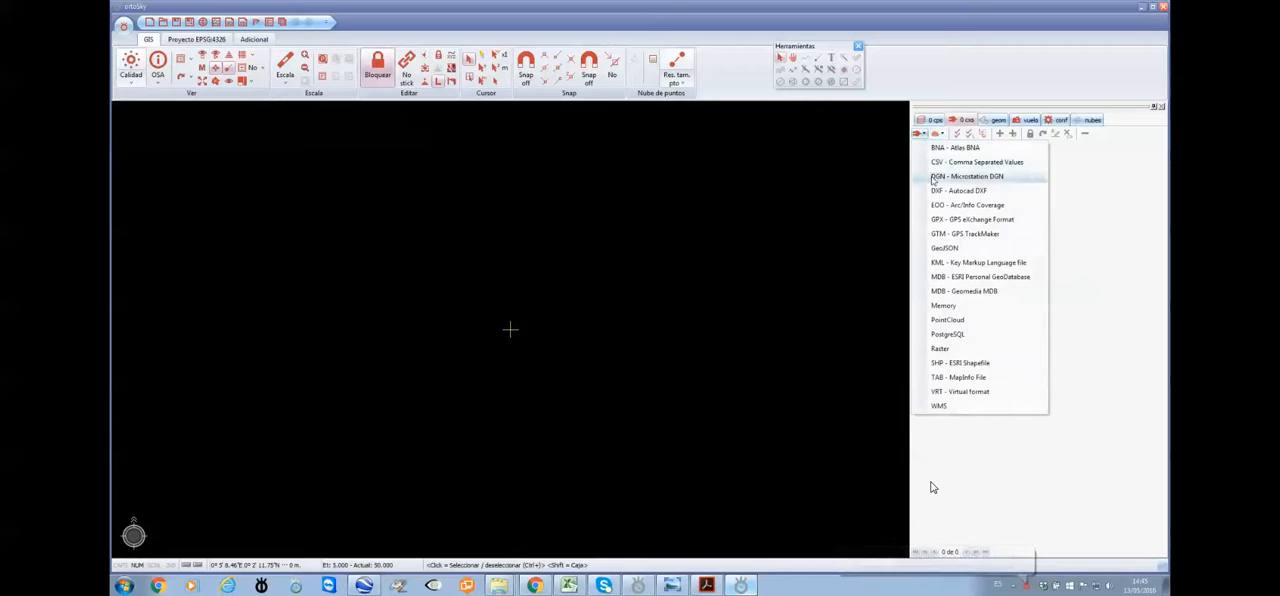
left_click(953, 322)
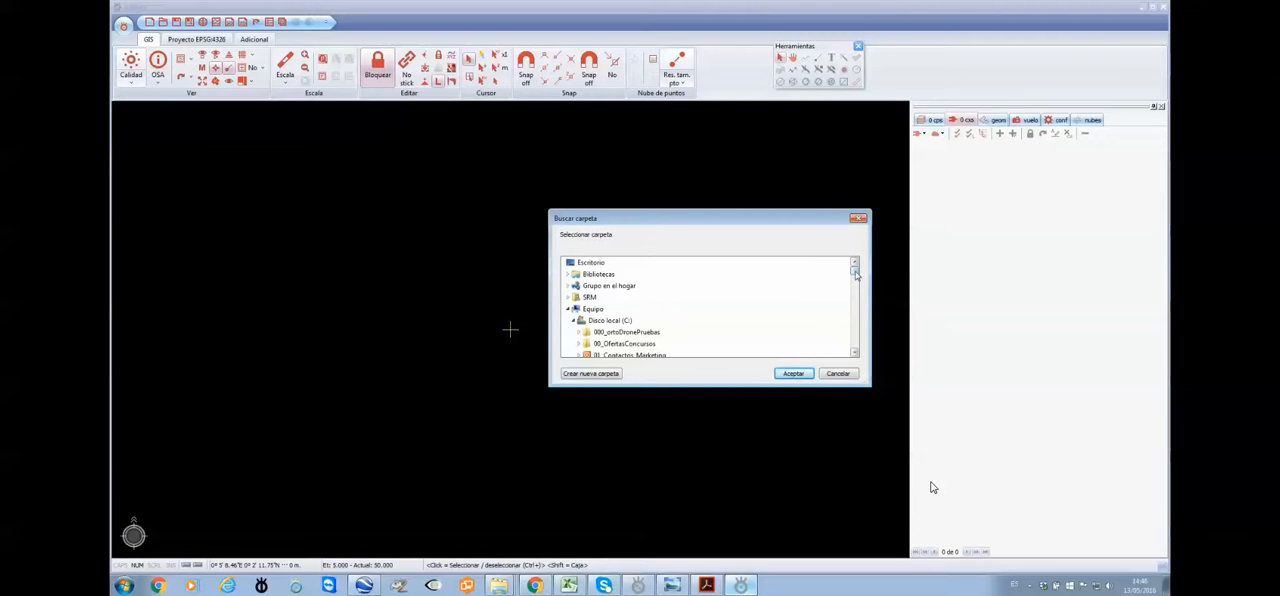
left_click_drag(855, 274, 856, 287)
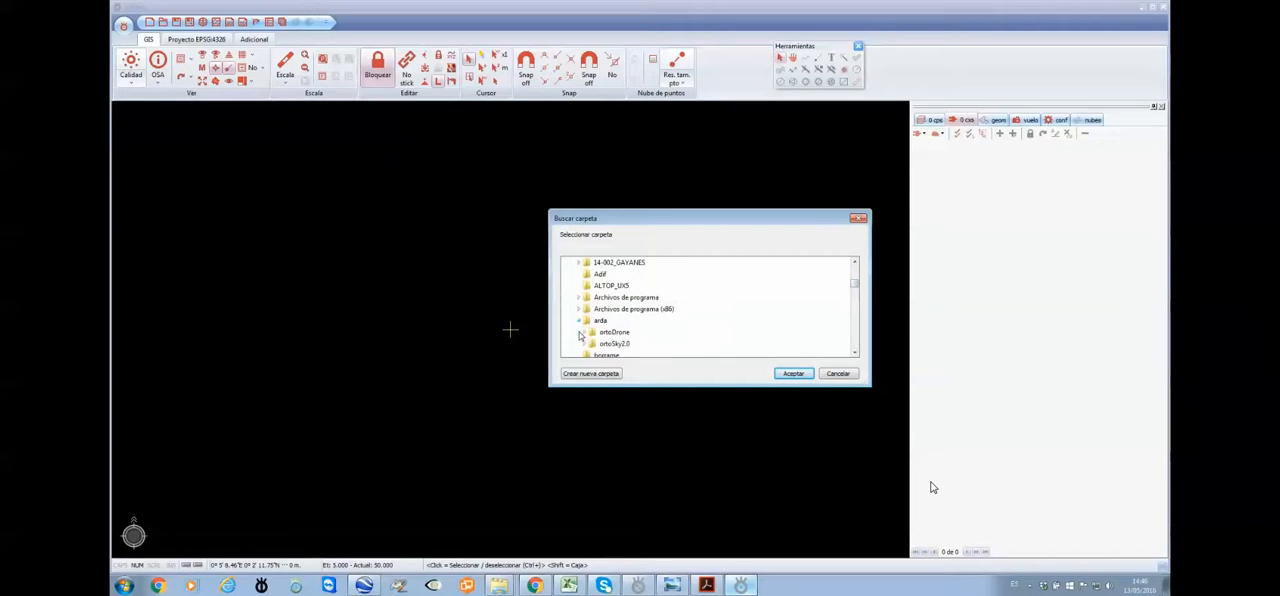
left_click(578, 333)
left_click(586, 346)
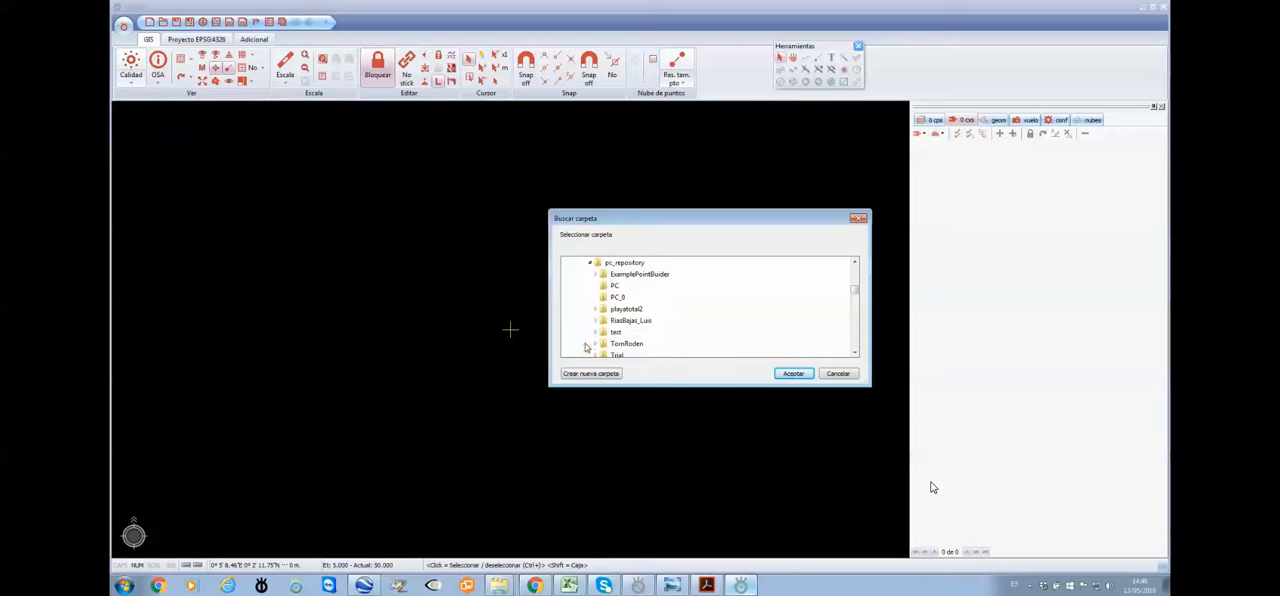
left_click(855, 262)
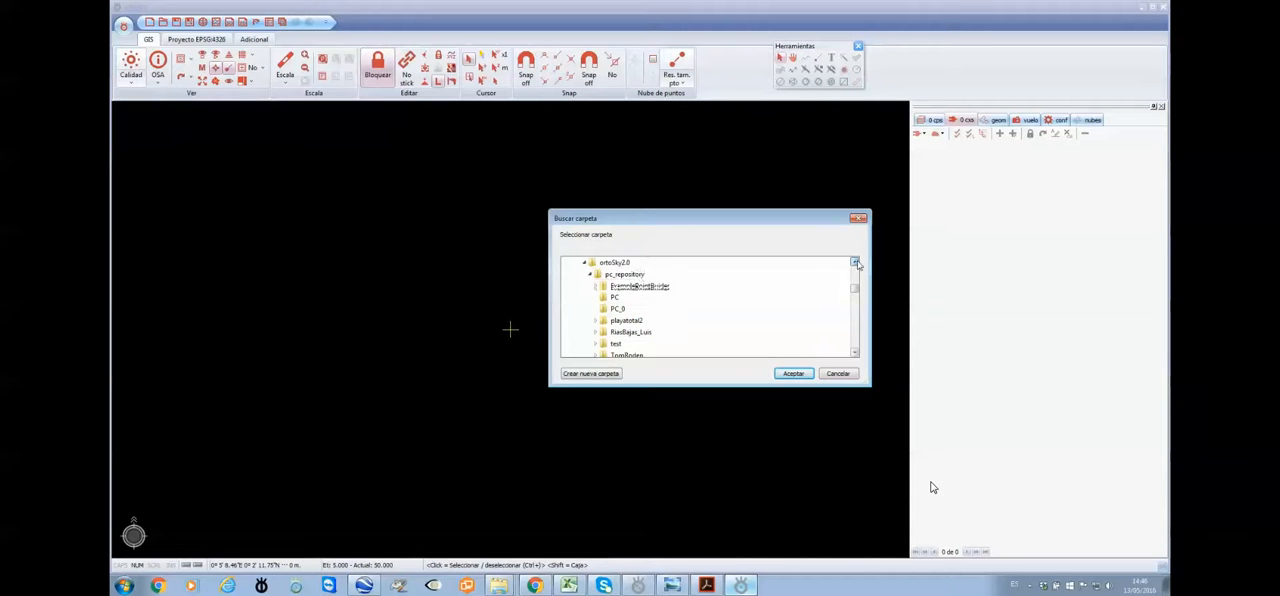
left_click(620, 275)
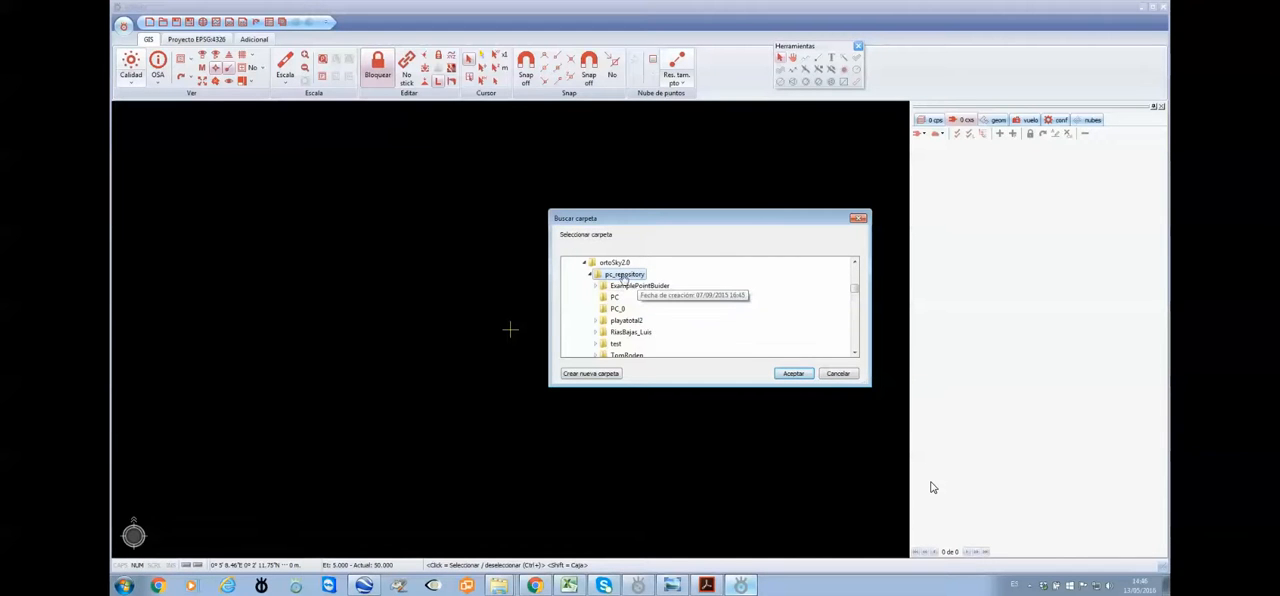
left_click(793, 373)
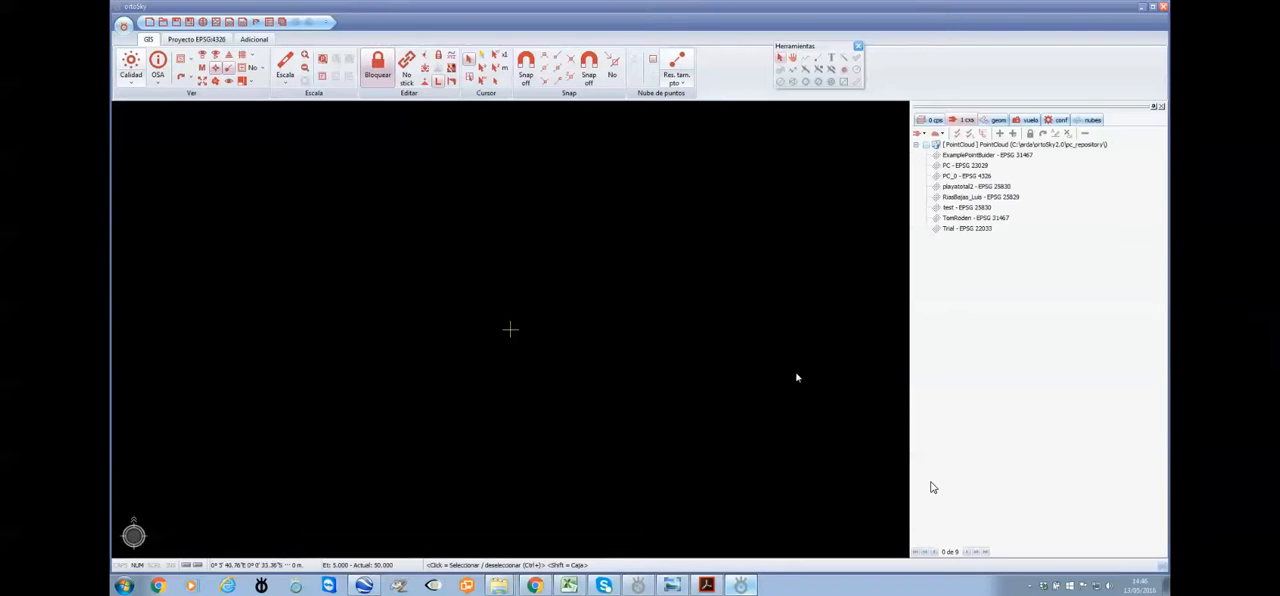
Load the Trial point cloud from the connection into the project and fit the view to its layer
left_click(951, 231)
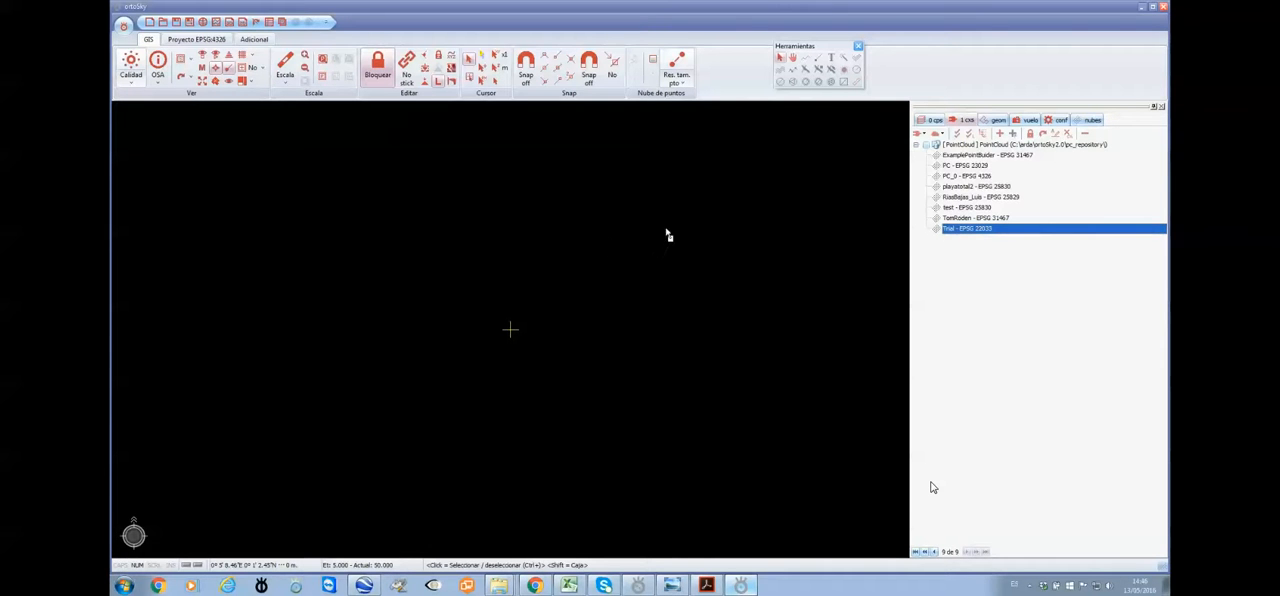
left_click_drag(951, 231, 557, 241)
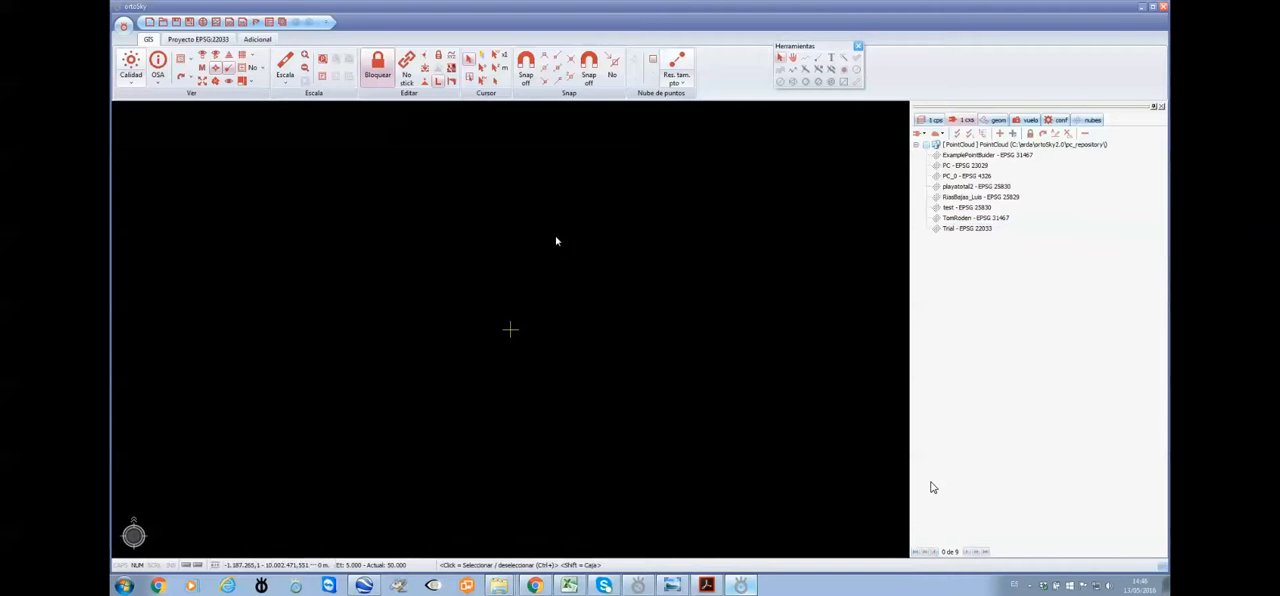
left_click(926, 121)
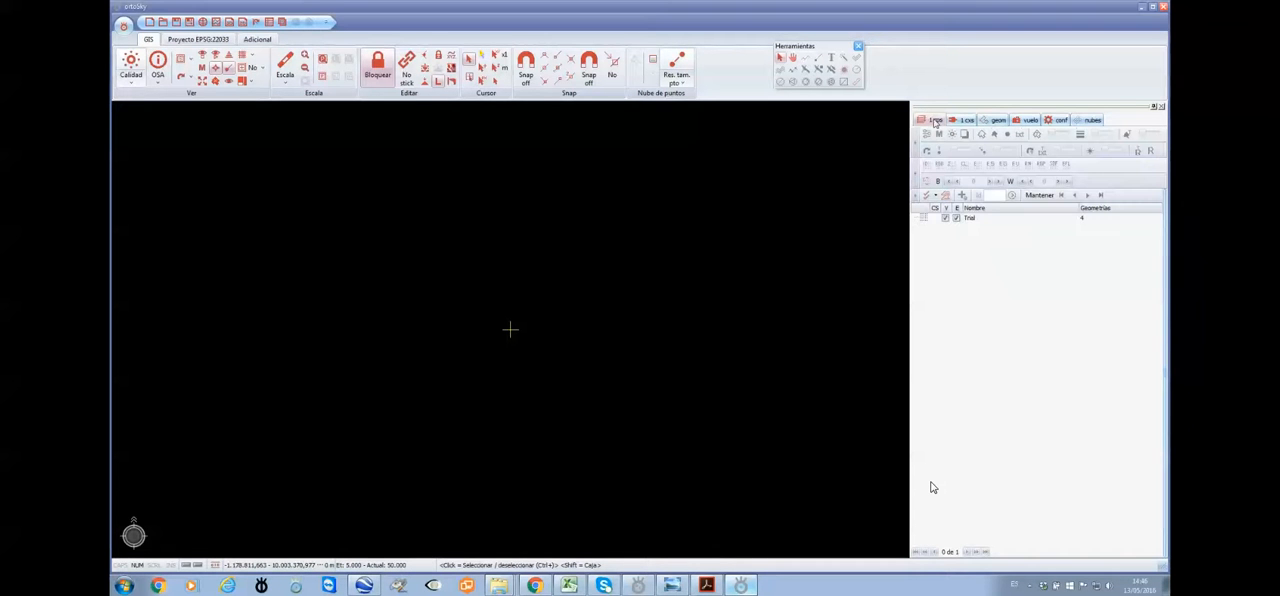
left_click(969, 219)
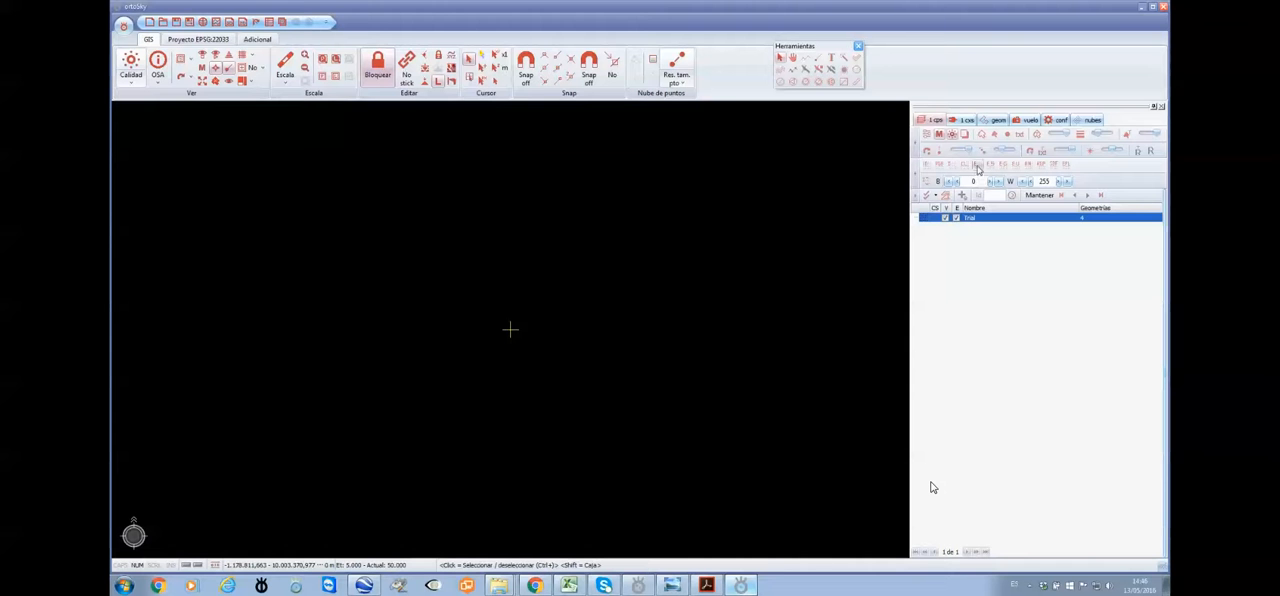
double_click(968, 219)
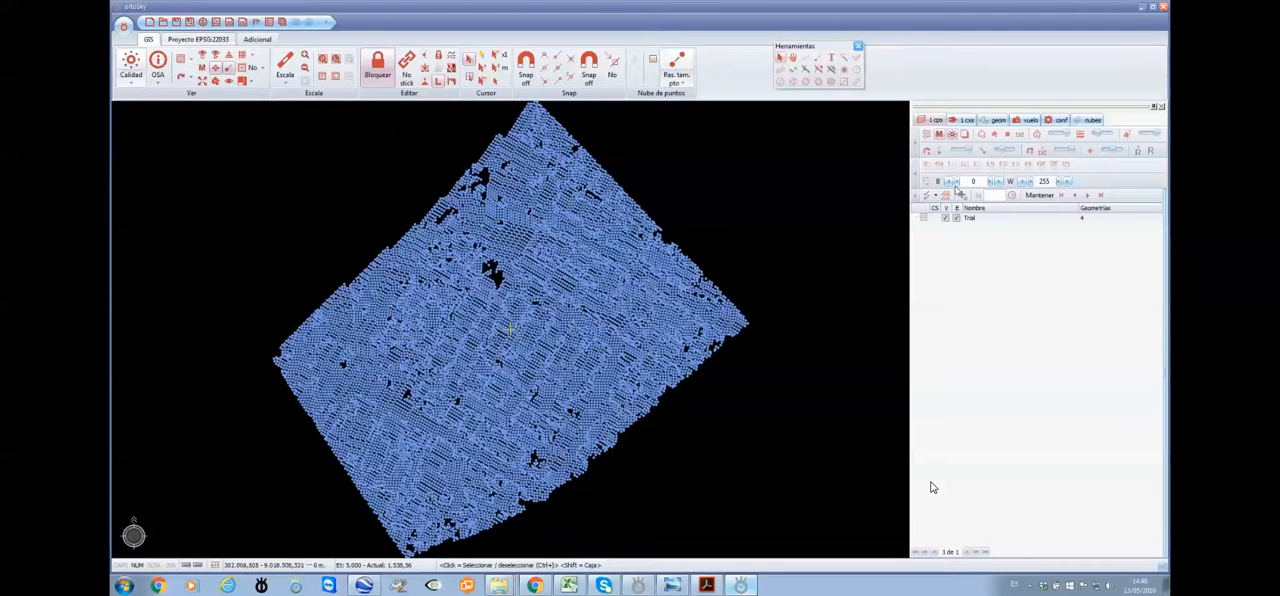
Reduce the displayed point size of the Trial layer and colour its points by elevation
left_click_drag(1003, 153, 999, 155)
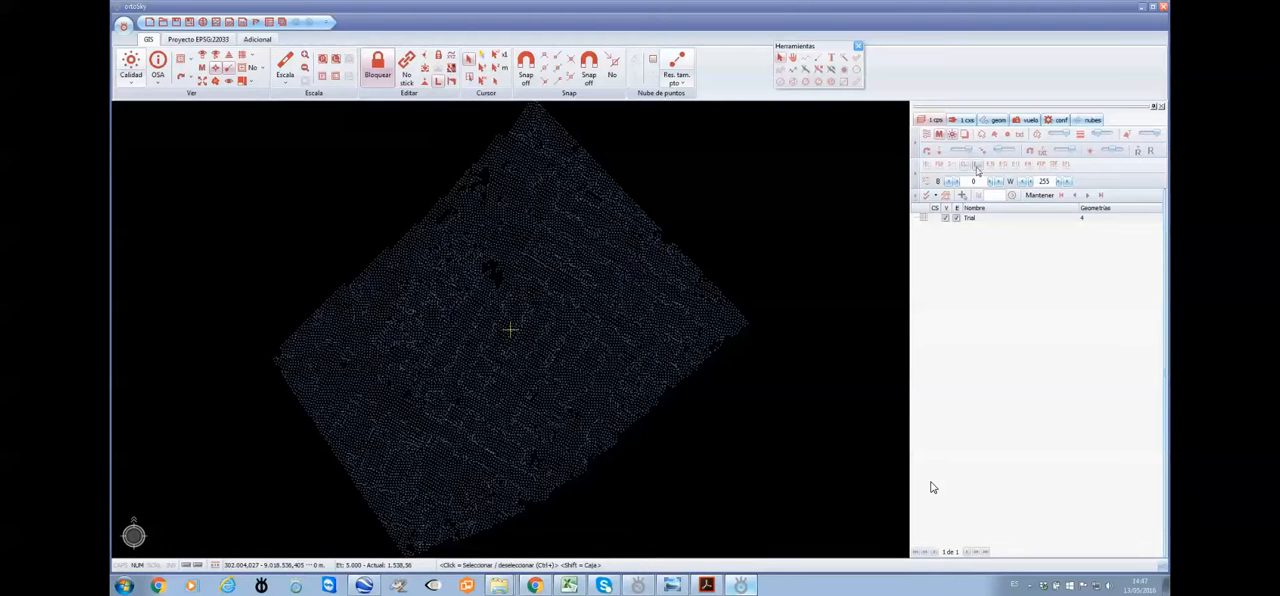
left_click(975, 167)
left_click(976, 167)
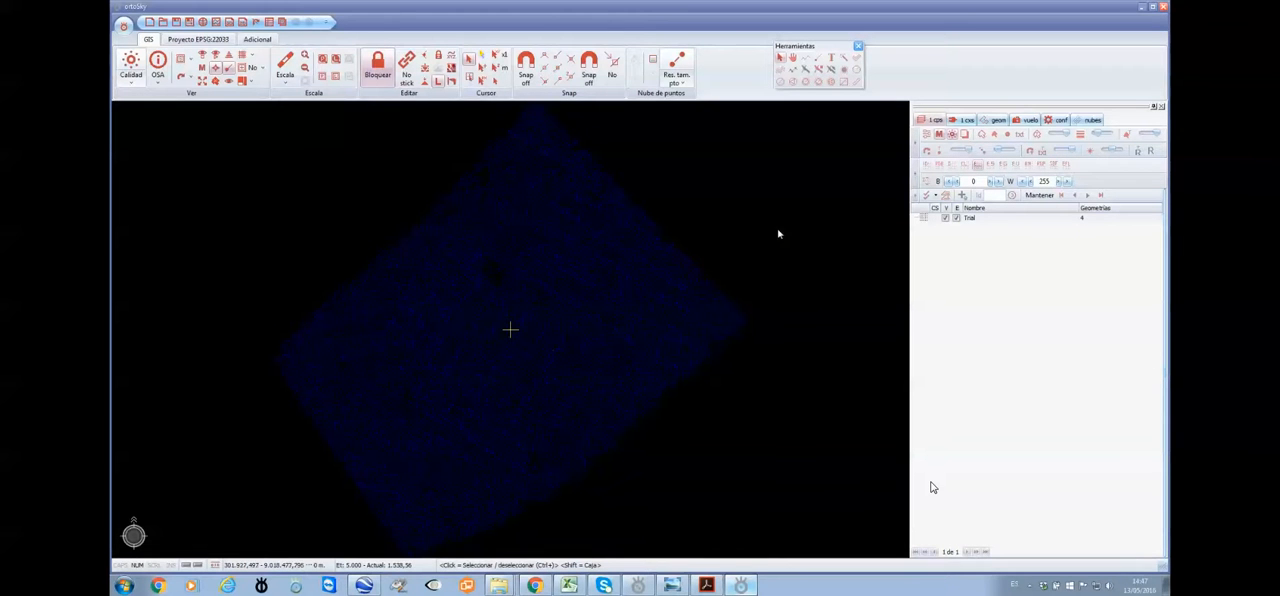
Constrain the point cloud's elevation colours to the project limits
left_click(650, 62)
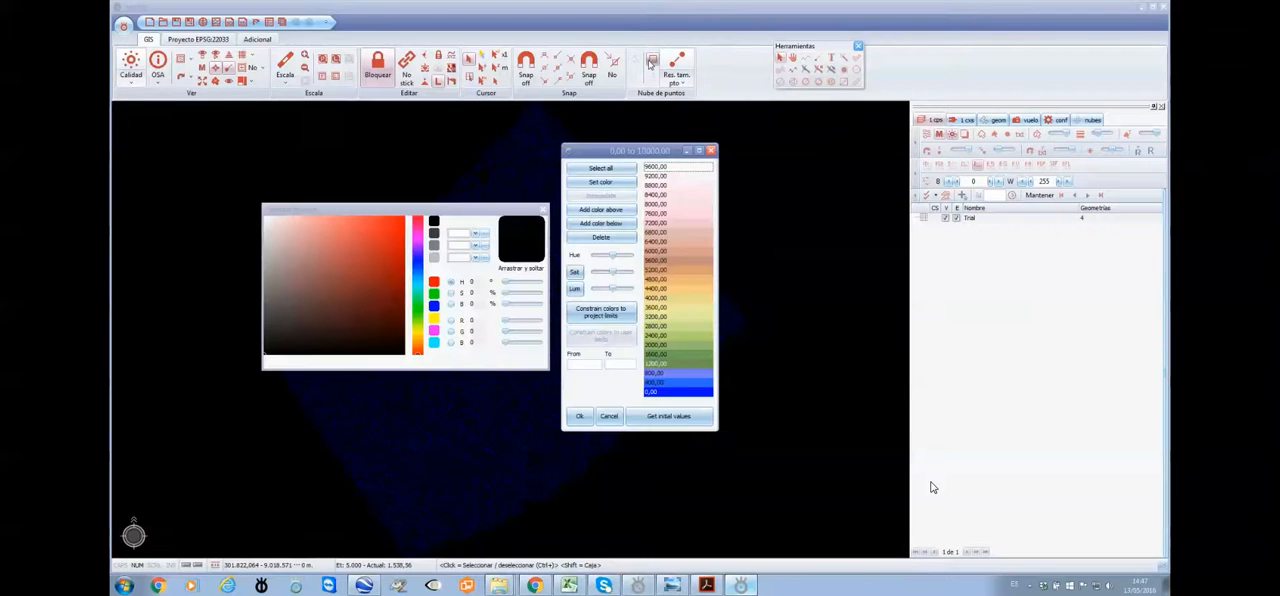
left_click(611, 316)
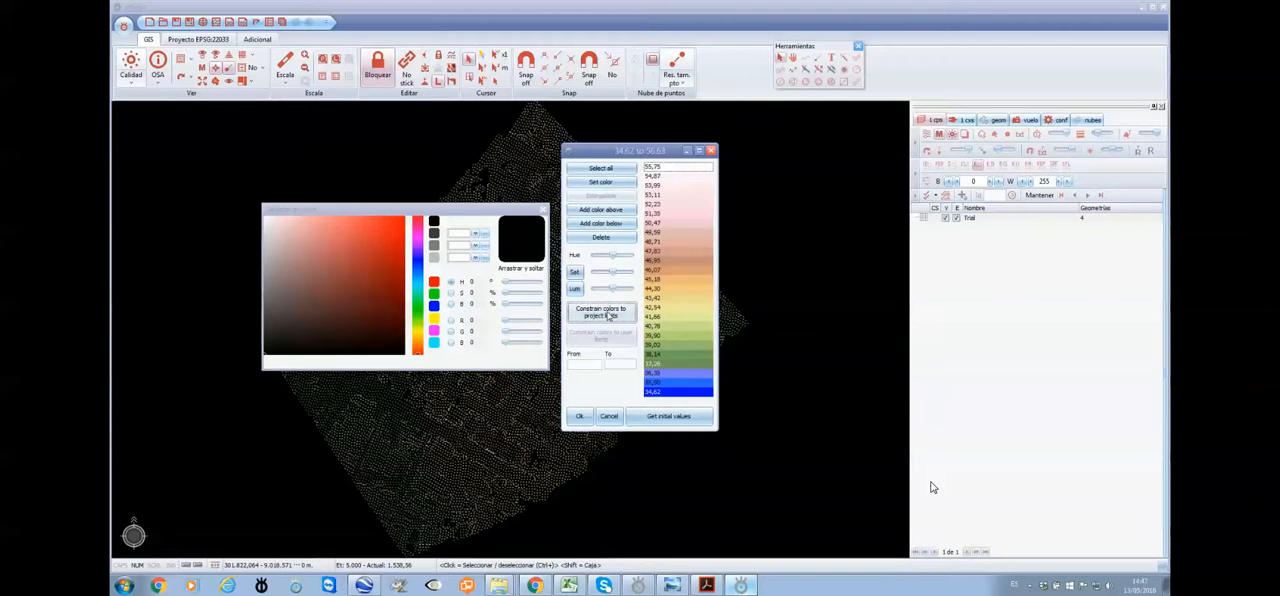
left_click(580, 416)
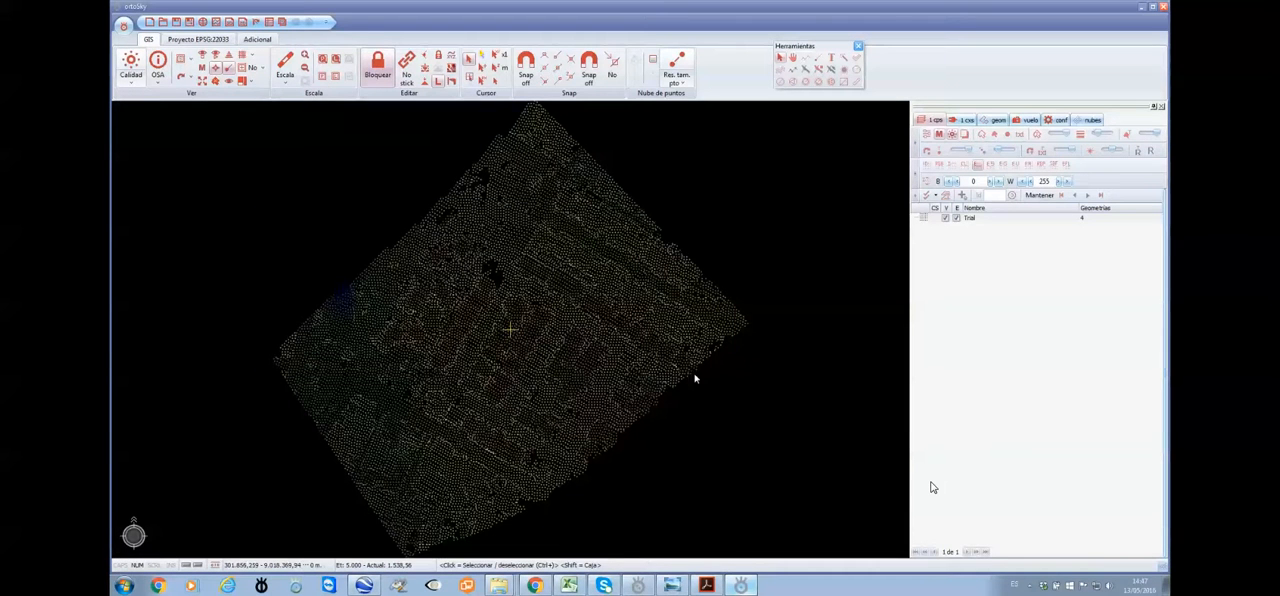
Examine the elevation-coloured Trial point cloud both close up and at full extent
scroll(534, 343, "up", 2)
scroll(534, 343, "up", 2)
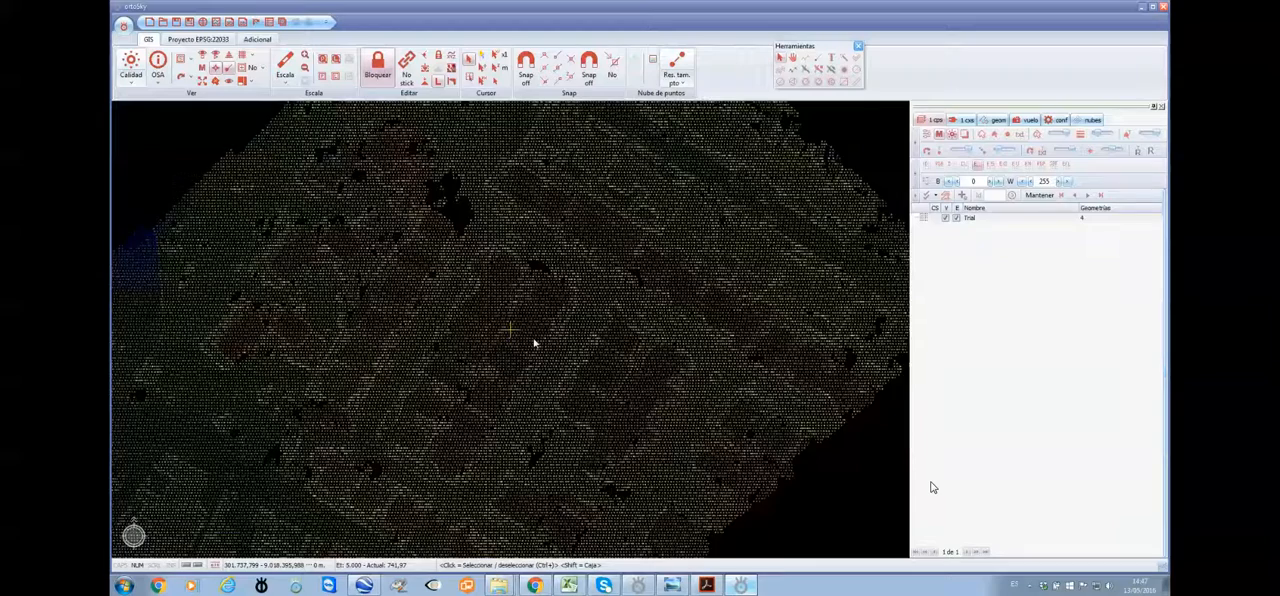
scroll(534, 343, "down", 4)
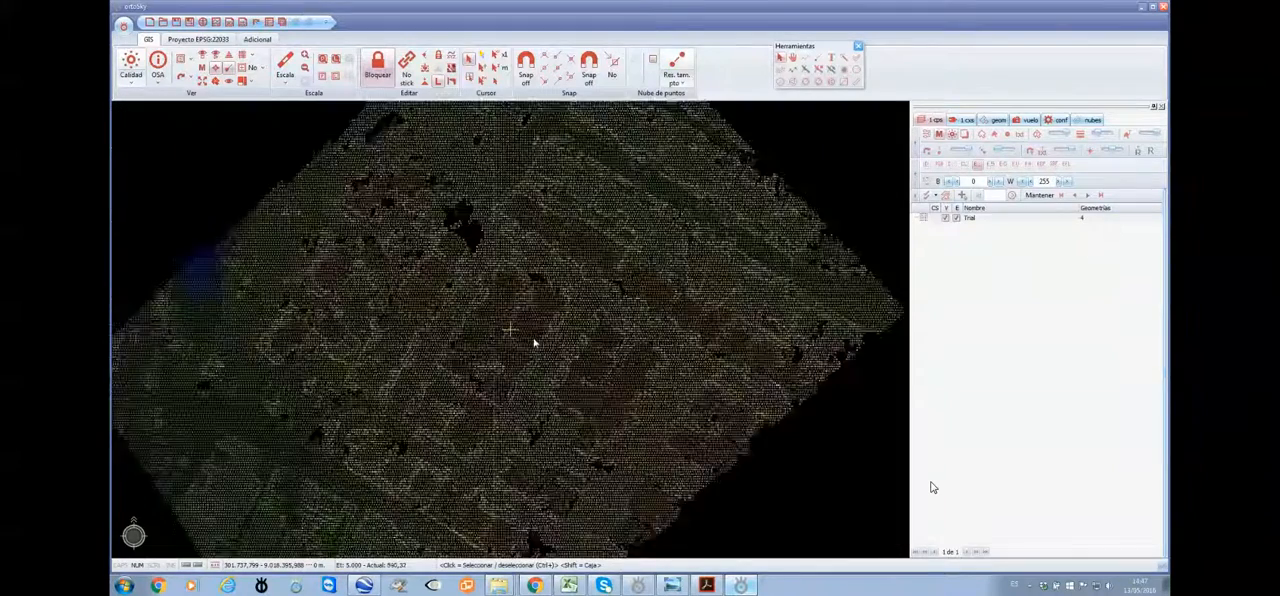
scroll(534, 343, "up", 2)
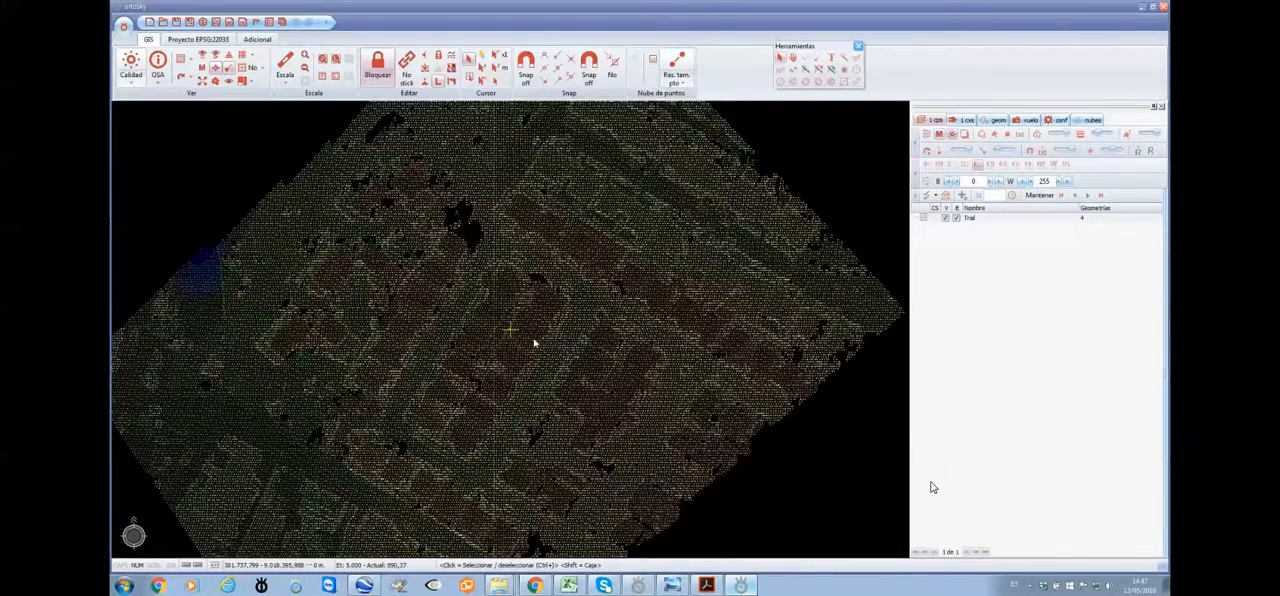
scroll(534, 343, "up", 1)
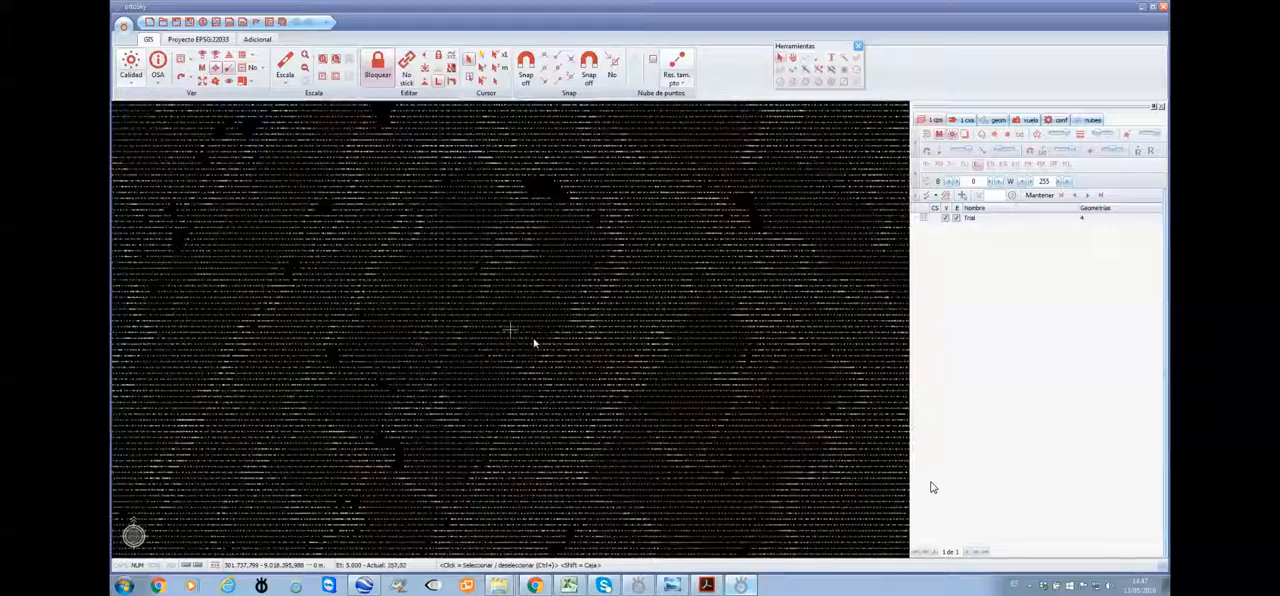
scroll(534, 343, "down", 3)
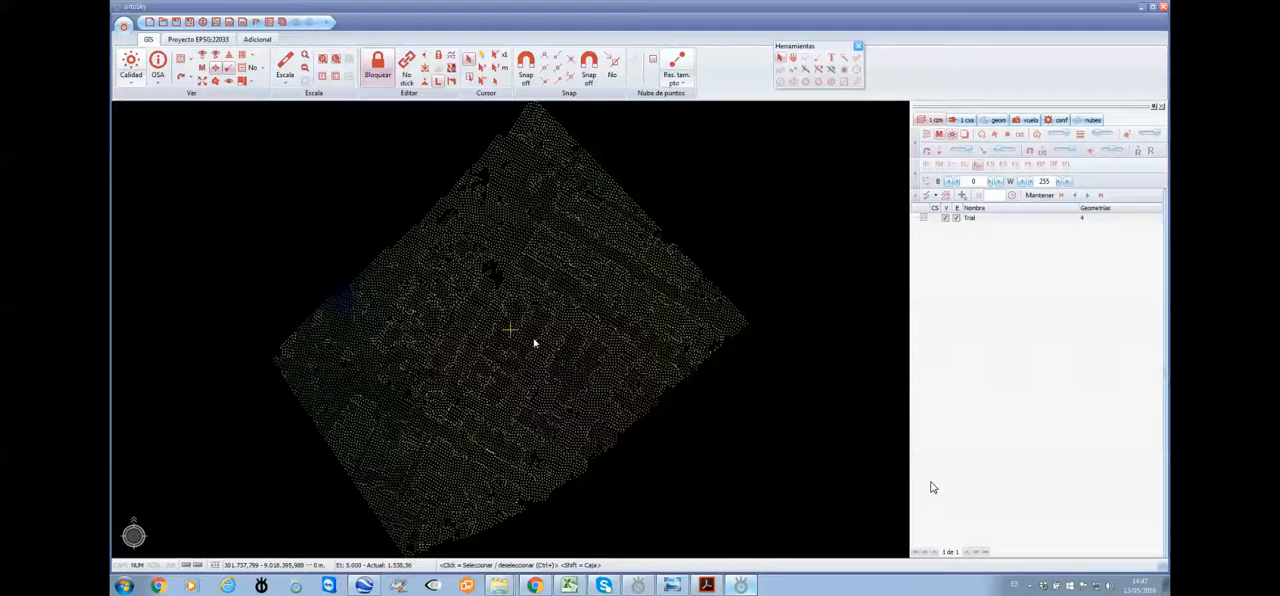
scroll(534, 343, "down", 1)
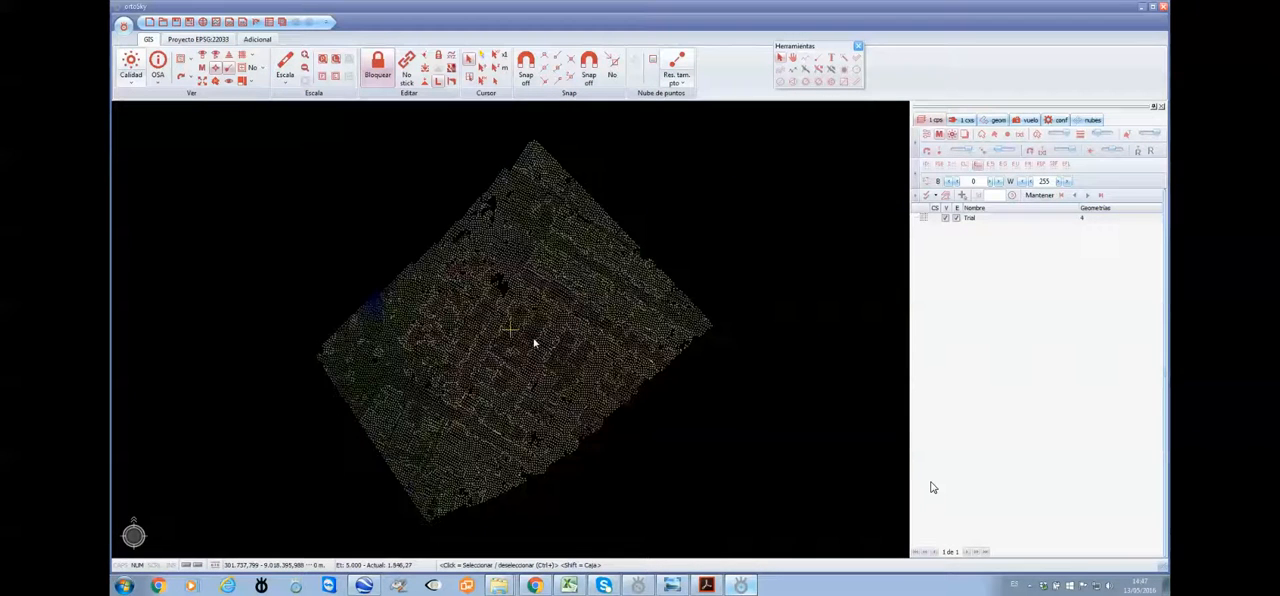
Open a 3D view of the Trial point cloud, inspect it from an oblique angle, and minimise the view
left_click(229, 22)
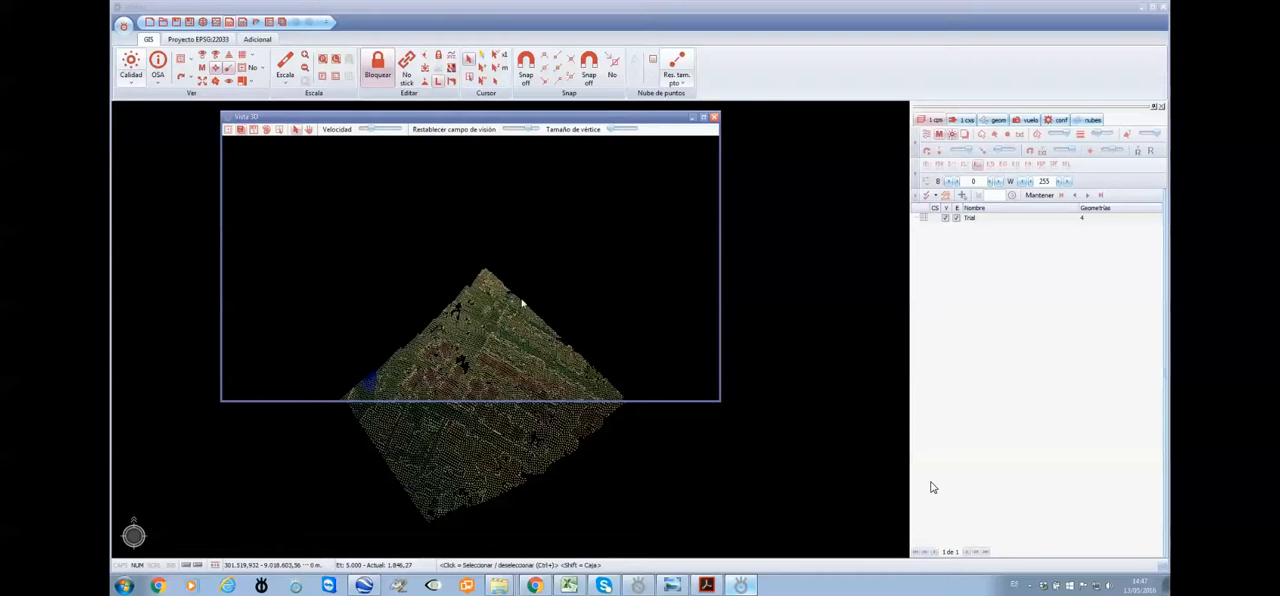
left_click_drag(522, 303, 529, 274)
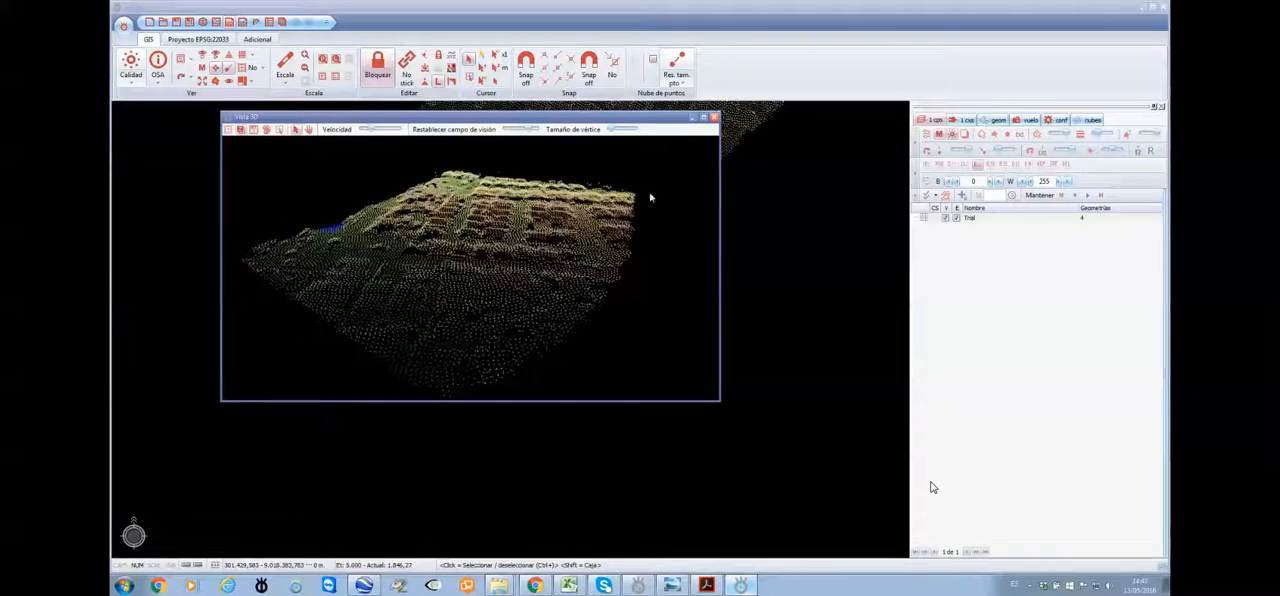
left_click(694, 122)
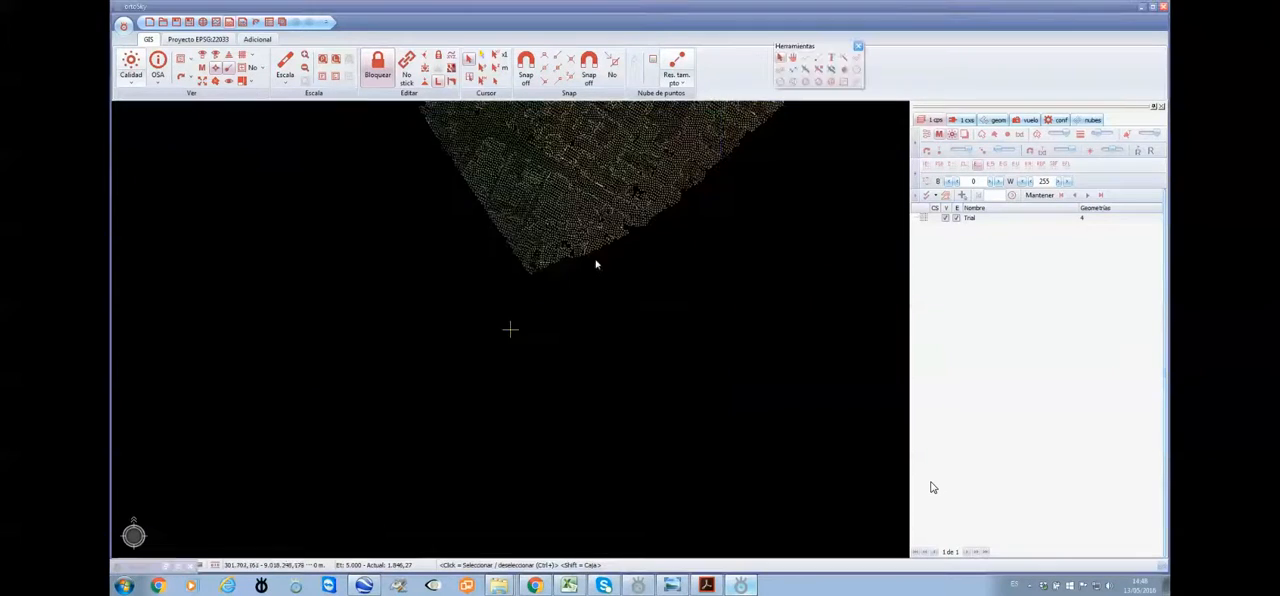
Select a short strip of points over the edge of a building with the LiDAR brush and open it in the LiDAR spin window
scroll(575, 332, "up", 5)
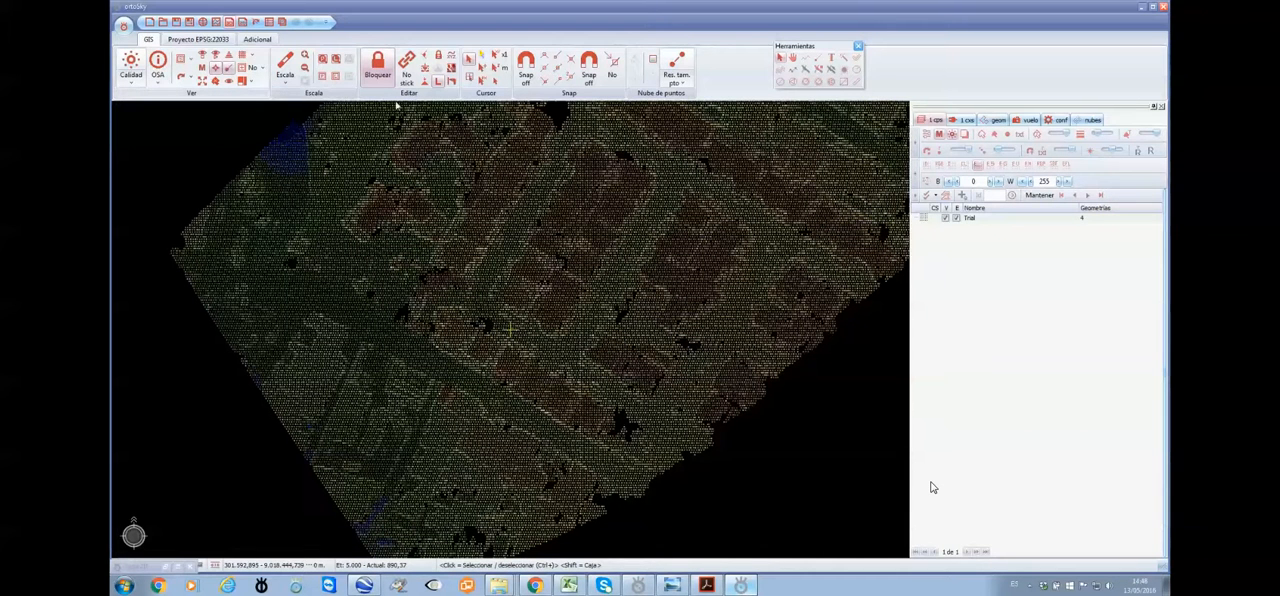
left_click(845, 72)
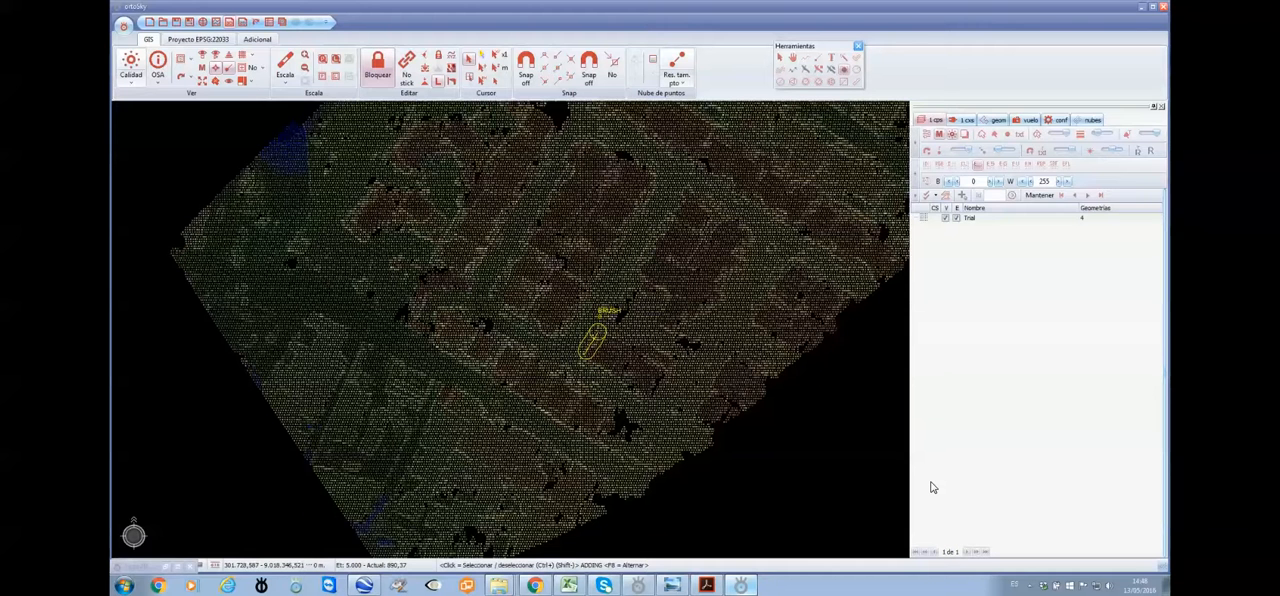
left_click(592, 340)
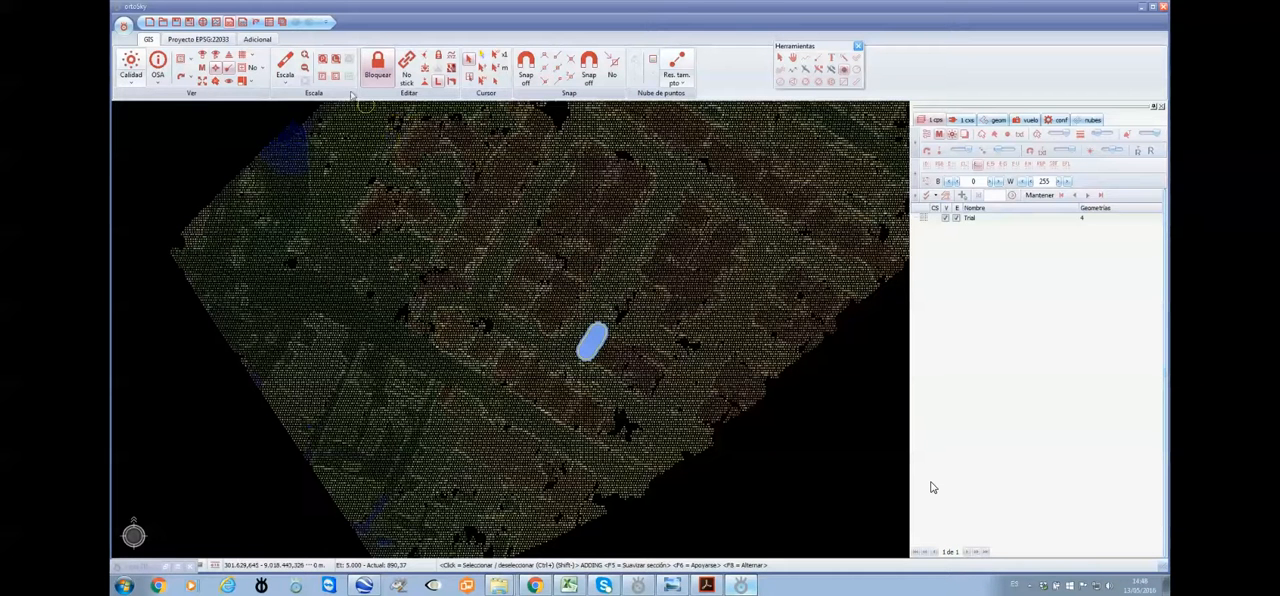
left_click(256, 23)
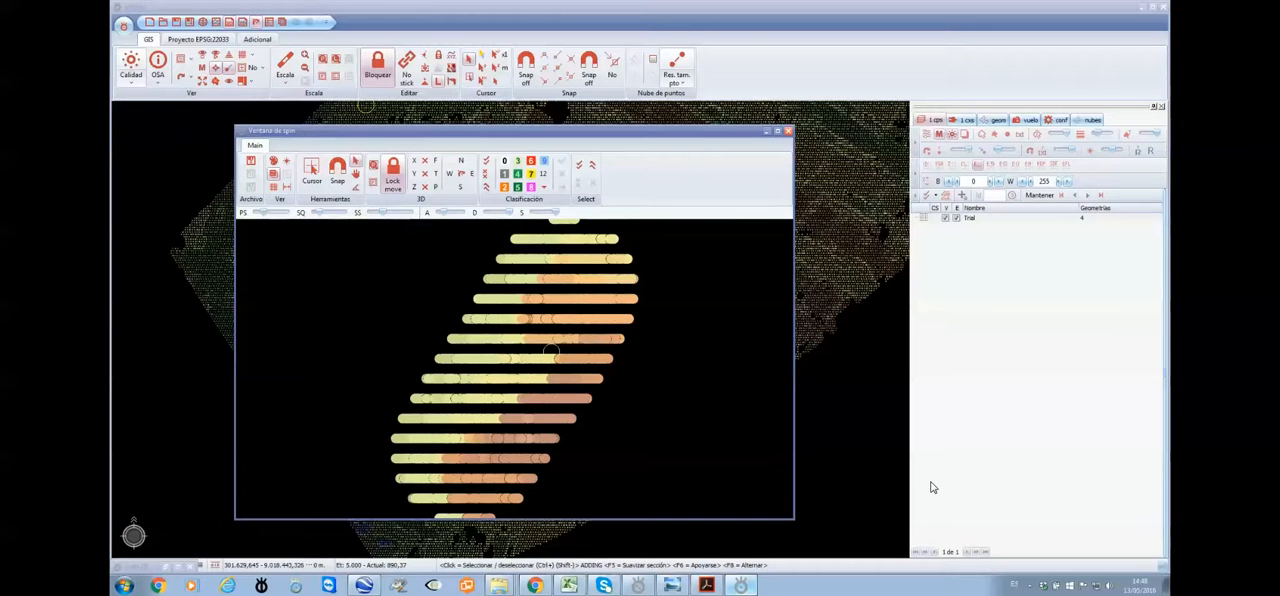
Reduce the point size in the spin window and turn the selected section to a side elevation to inspect its profile
scroll(551, 352, "down", 2)
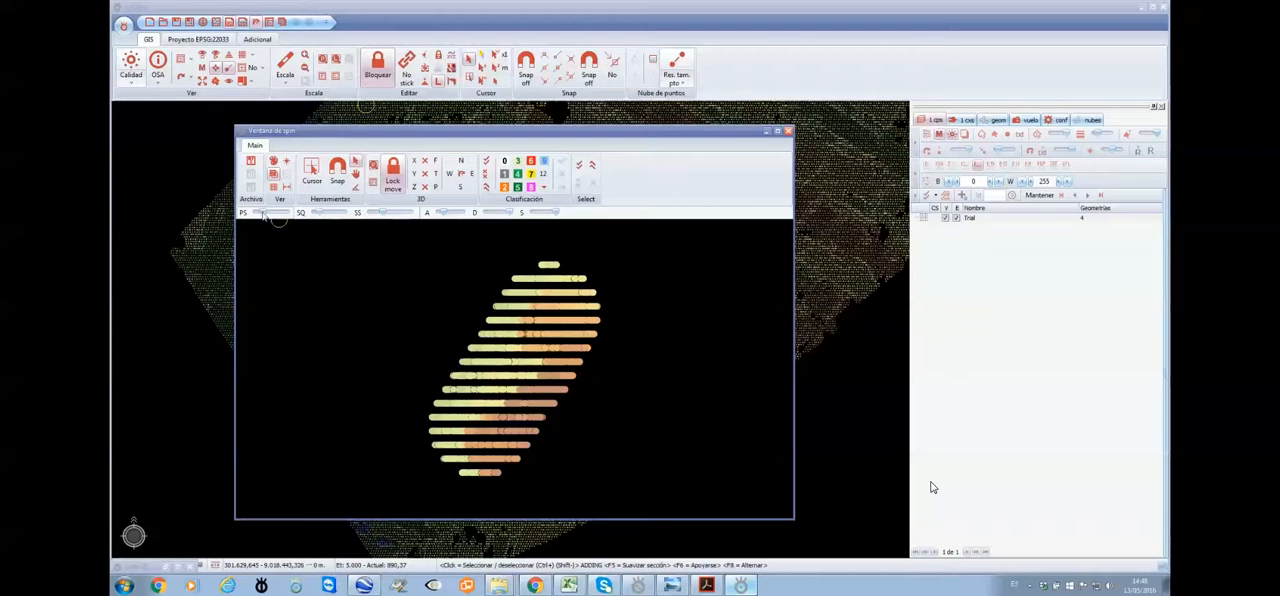
left_click_drag(263, 214, 258, 214)
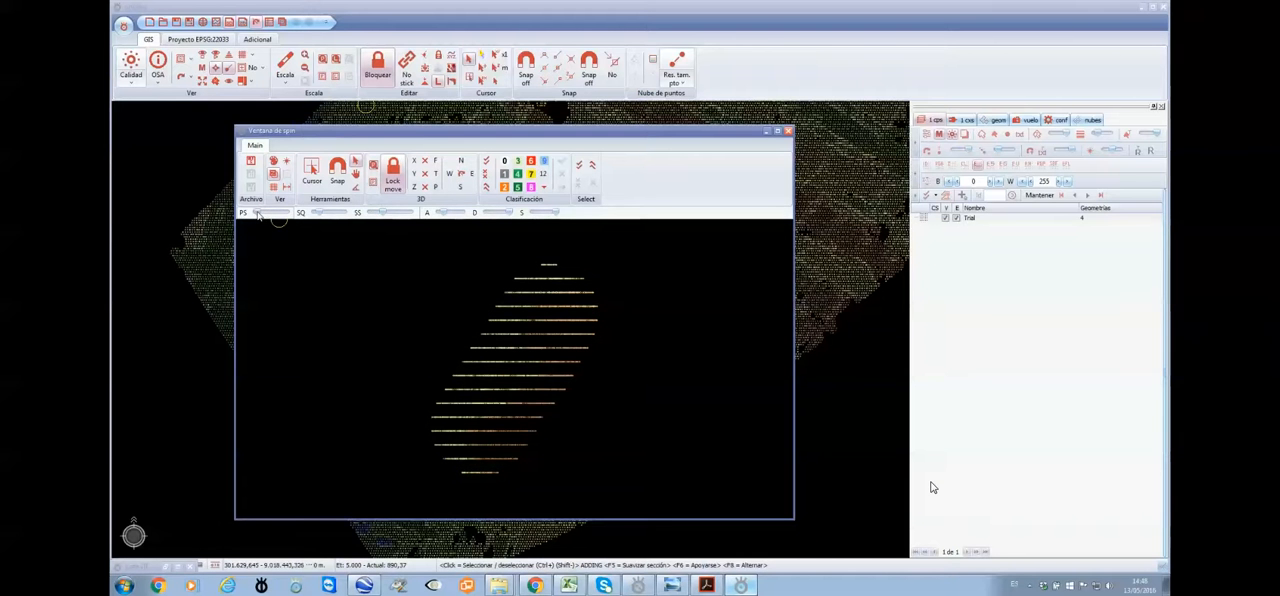
left_click(436, 188)
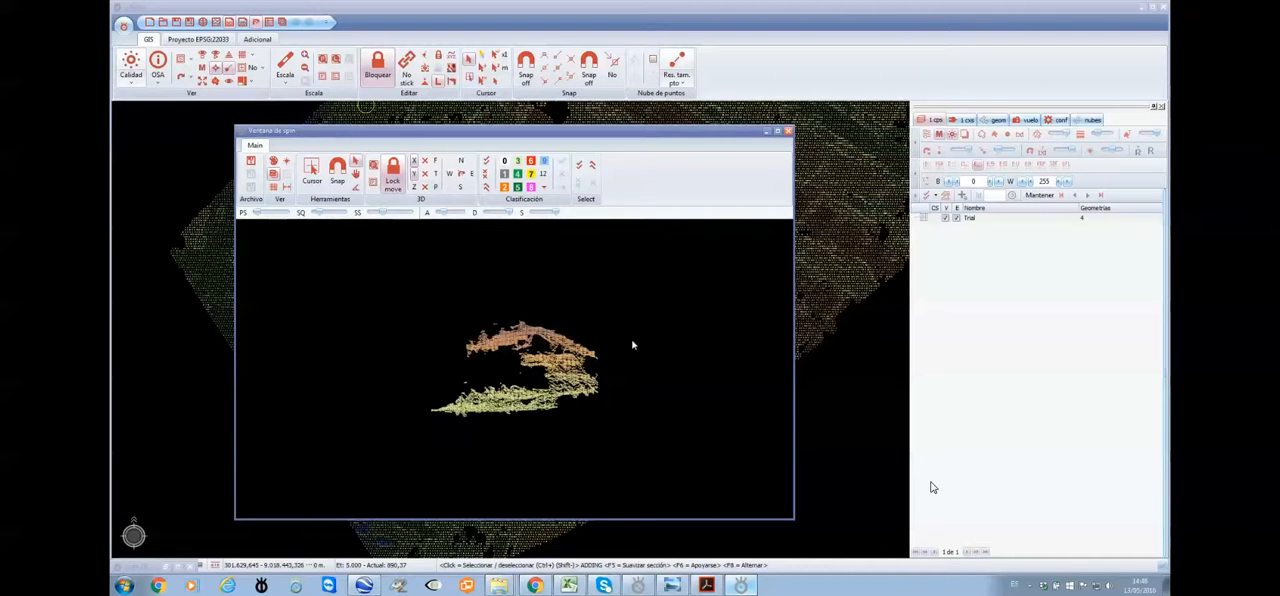
scroll(628, 345, "up", 3)
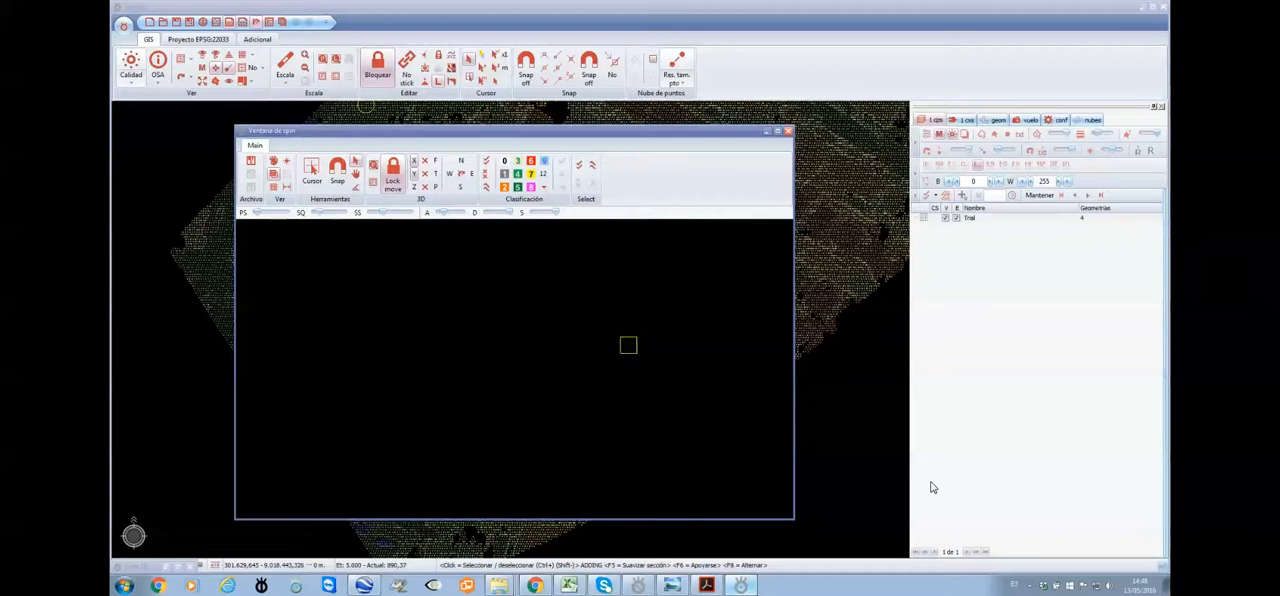
scroll(628, 345, "down", 10)
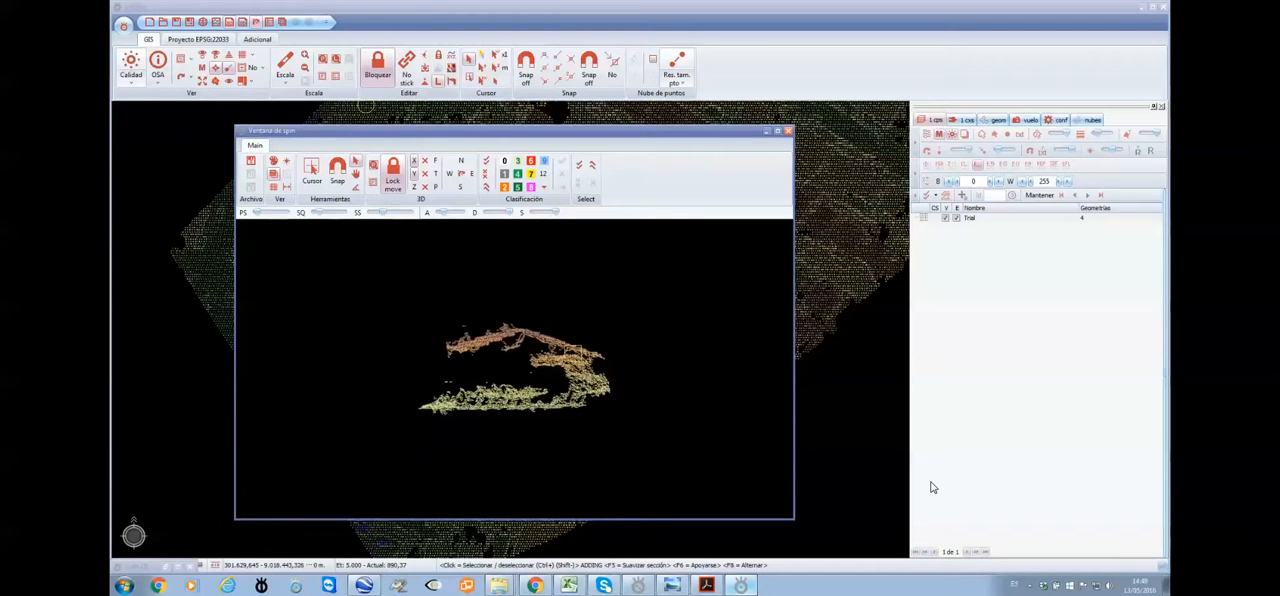
Show the grid and dimensions in the spin window, fit the grid lines around the roof profile, and minimise the window
left_click(274, 190)
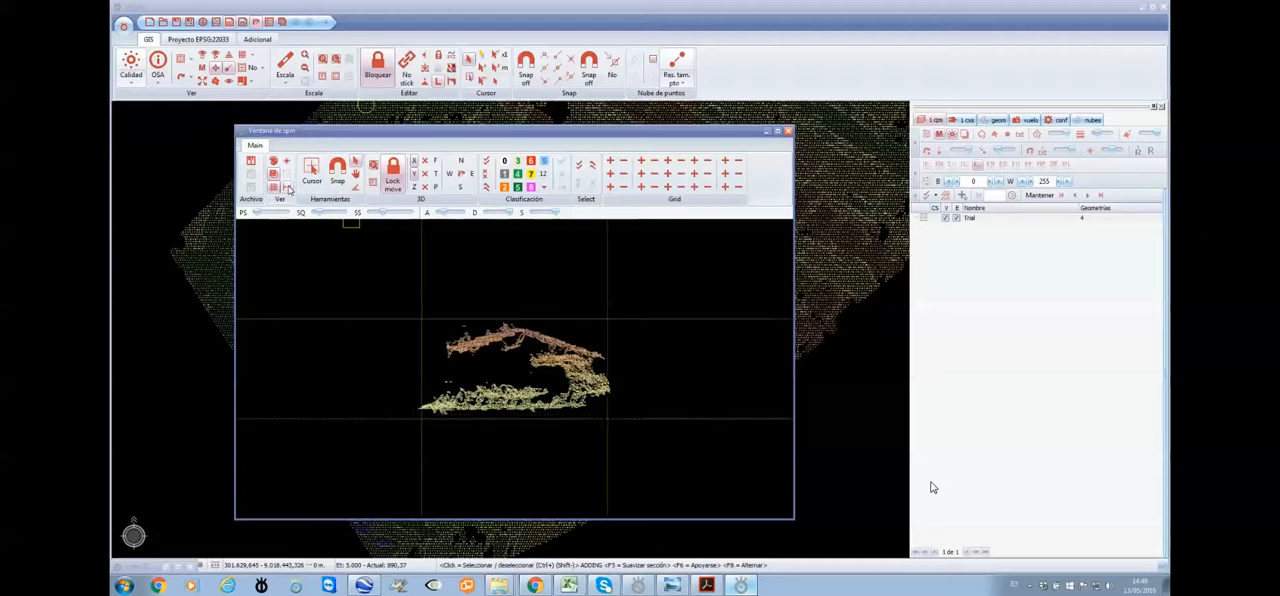
left_click(287, 188)
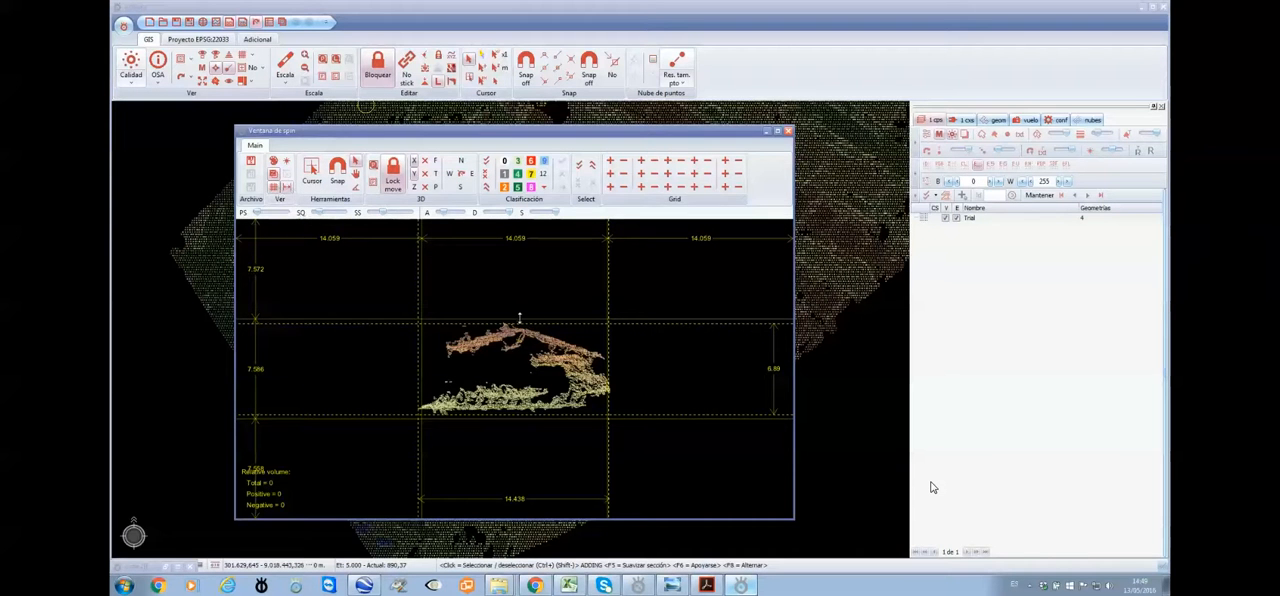
left_click_drag(517, 318, 512, 322)
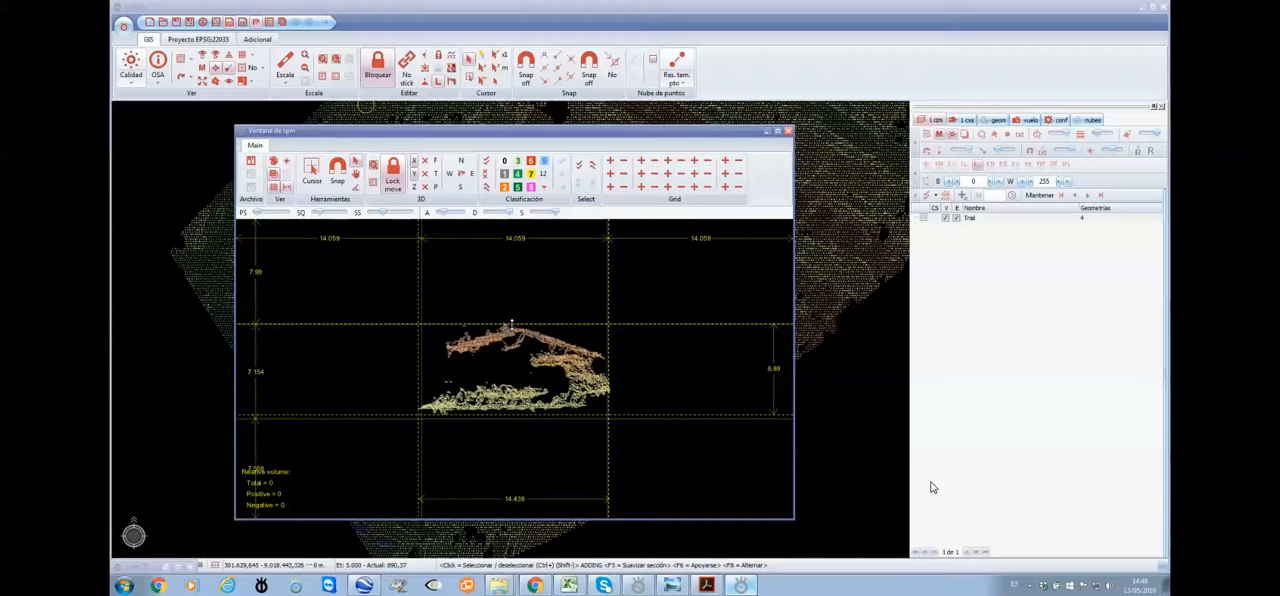
left_click_drag(524, 416, 524, 399)
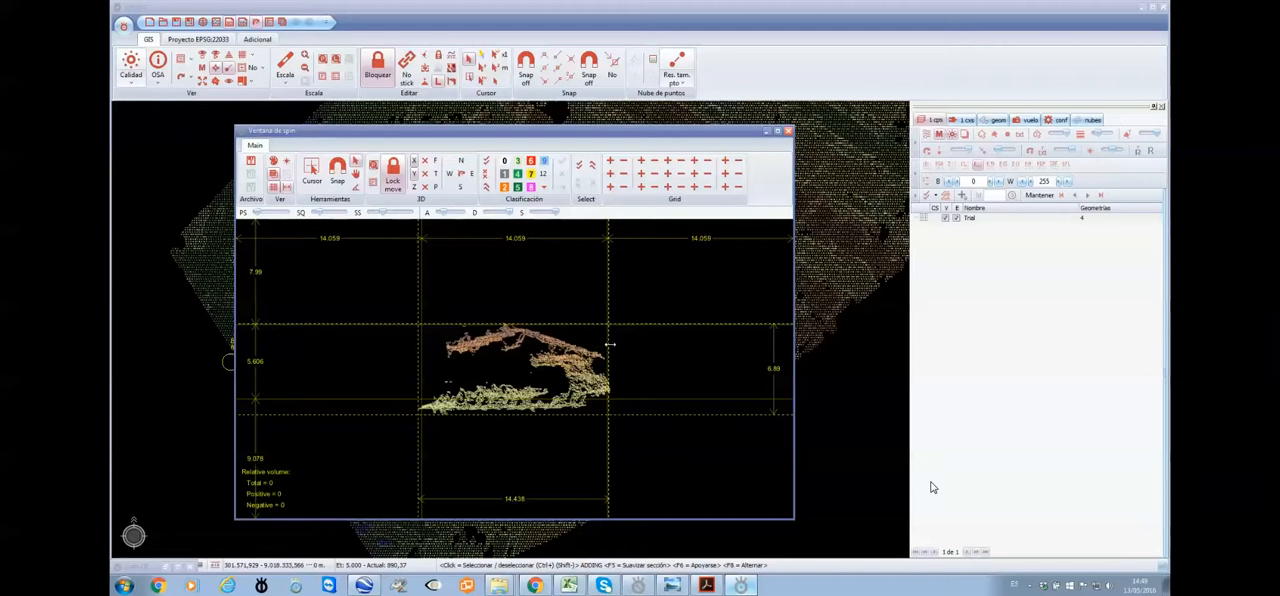
left_click_drag(607, 343, 600, 343)
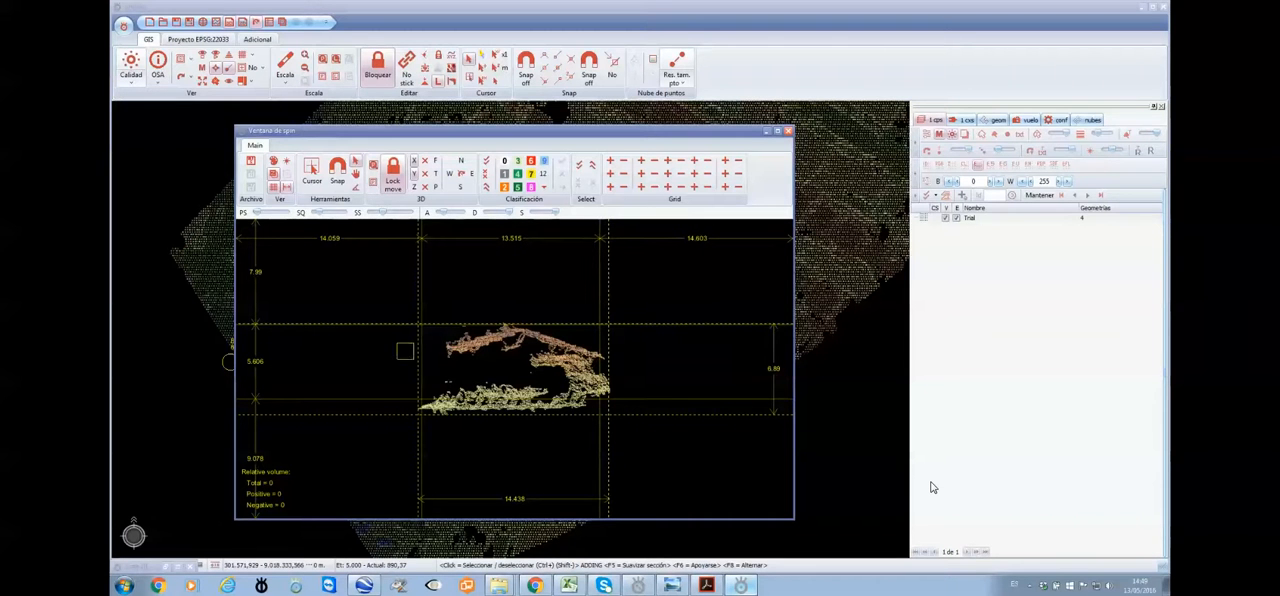
left_click_drag(420, 349, 446, 349)
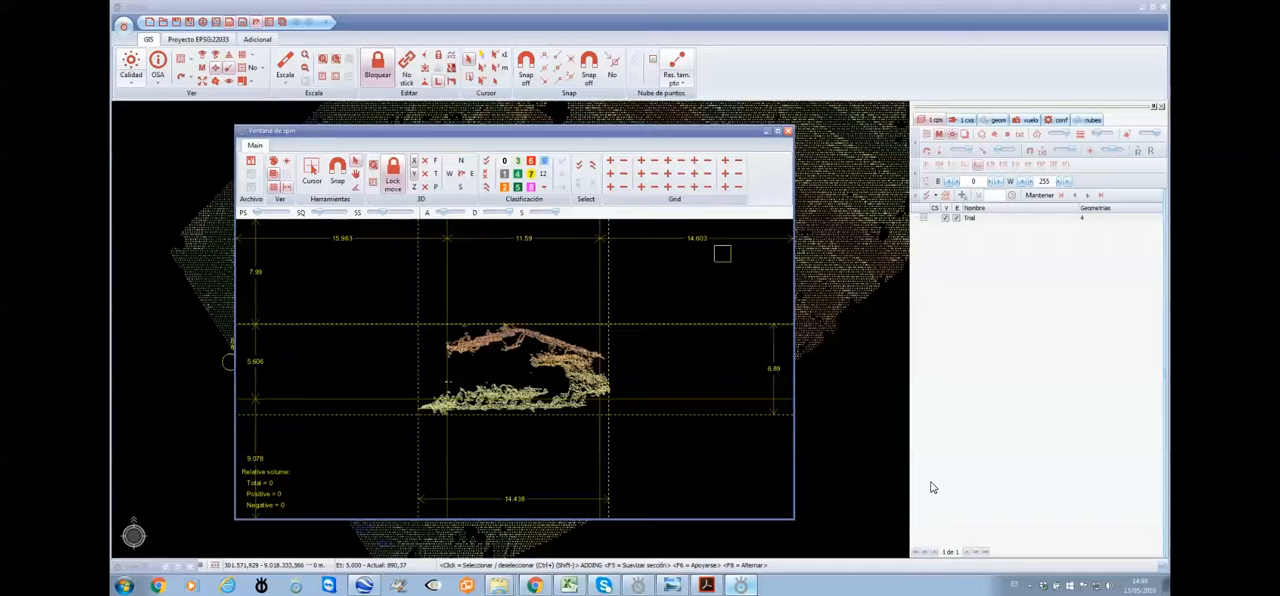
left_click(770, 131)
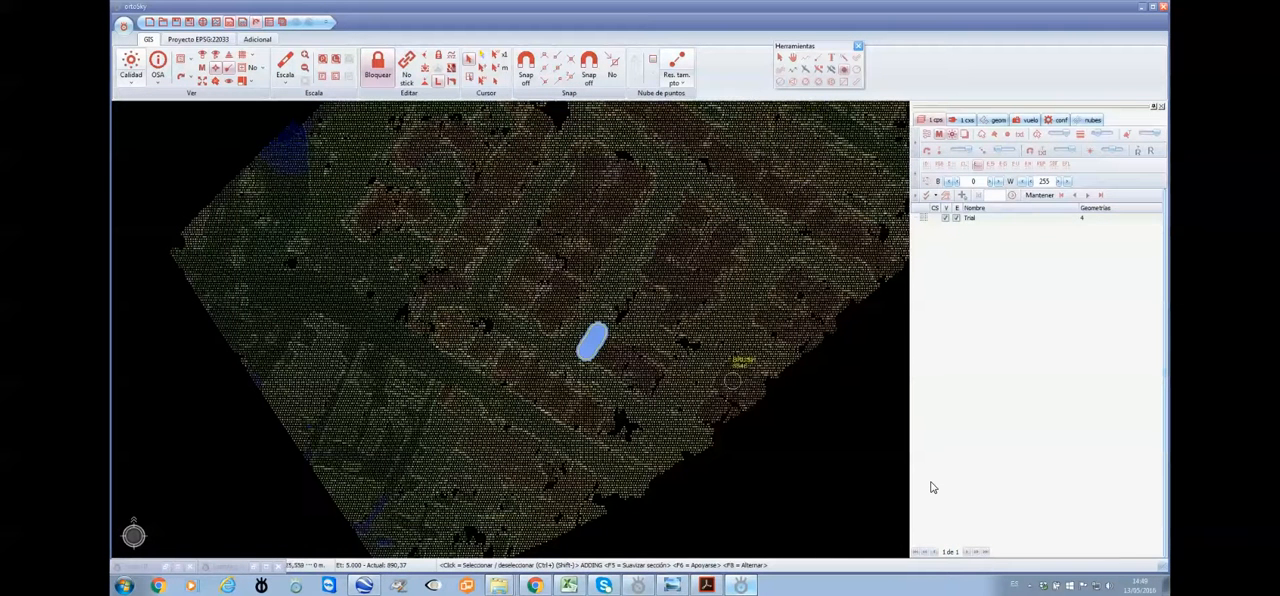
Load the camera file CameraTrial.xml for the flight from C:\ortoSkyWeek\TrialData\images\Output\Undistorted
left_click(1027, 120)
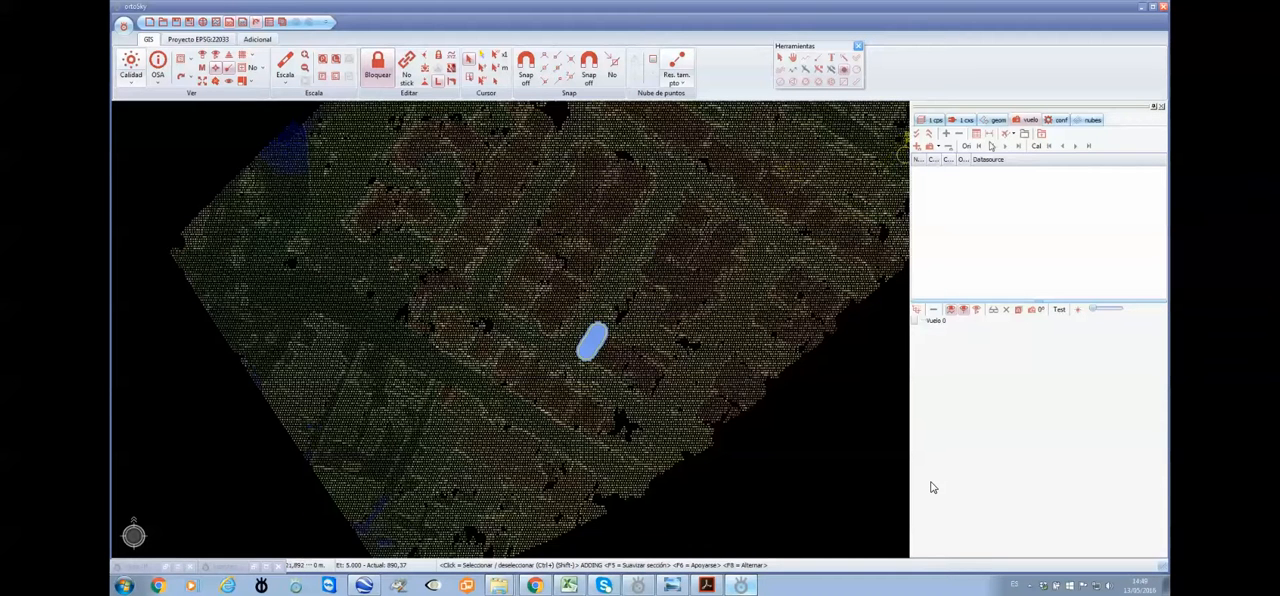
left_click(940, 147)
left_click(966, 161)
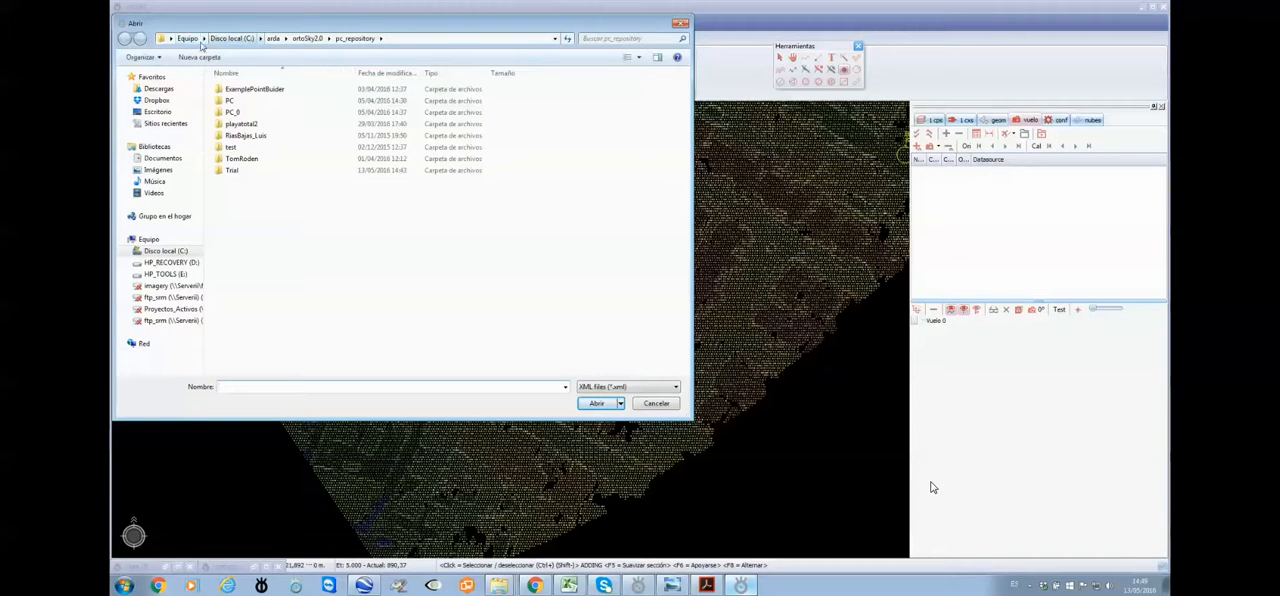
left_click(187, 38)
double_click(272, 100)
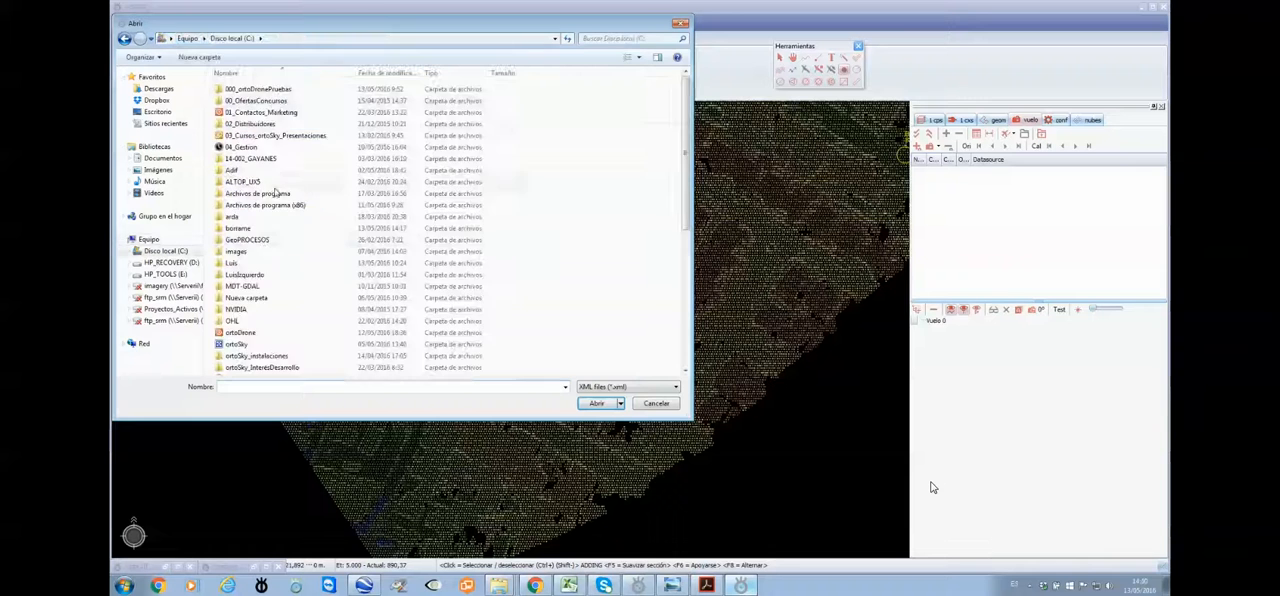
scroll(280, 200, "down", 5)
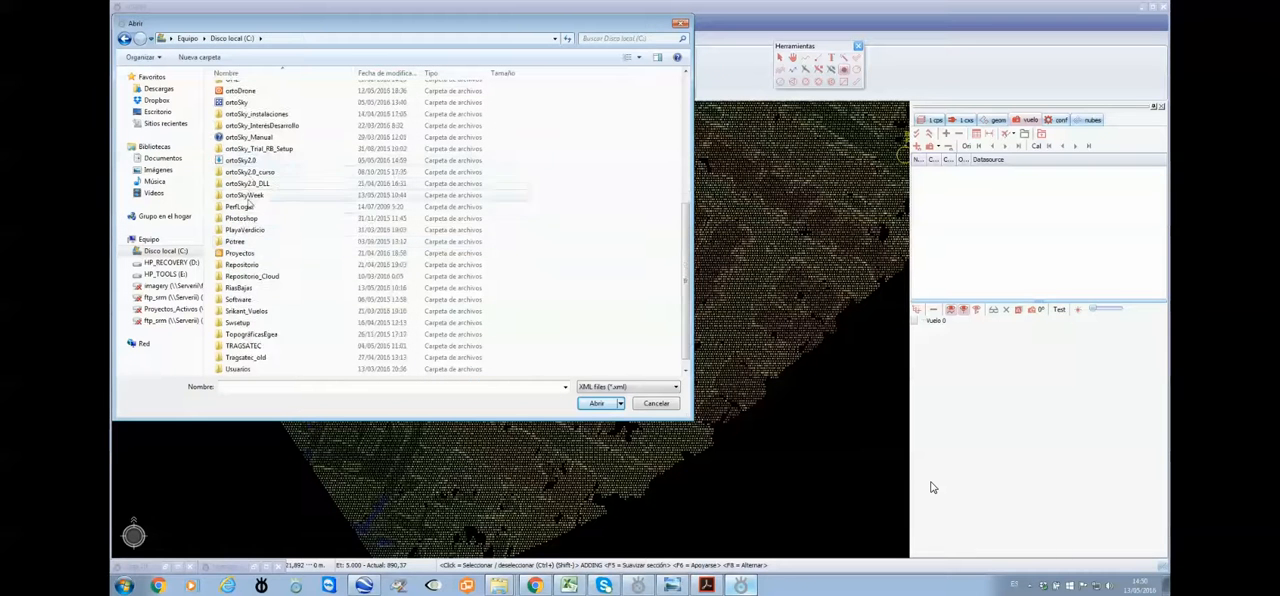
double_click(245, 194)
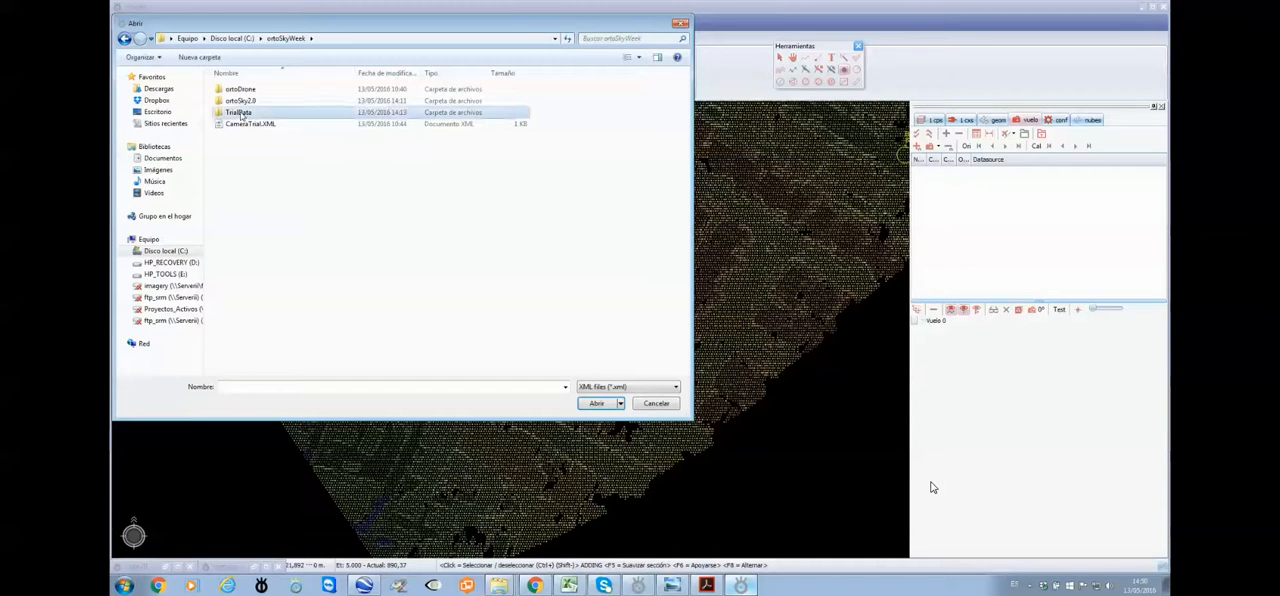
double_click(240, 112)
double_click(240, 89)
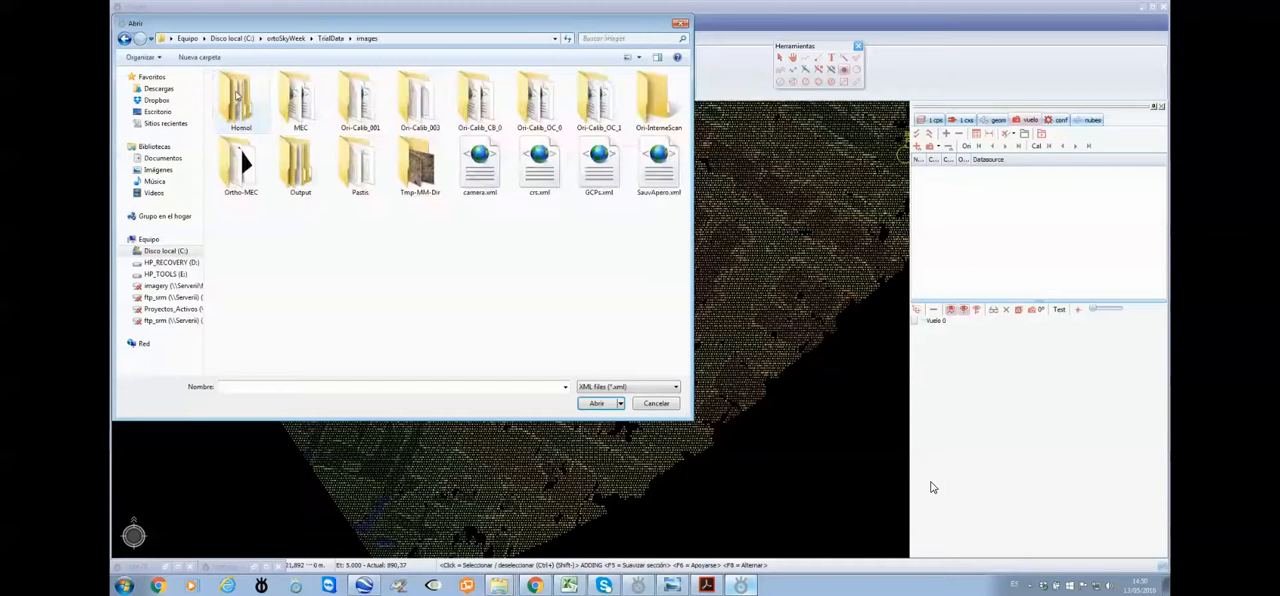
left_click(301, 172)
double_click(301, 165)
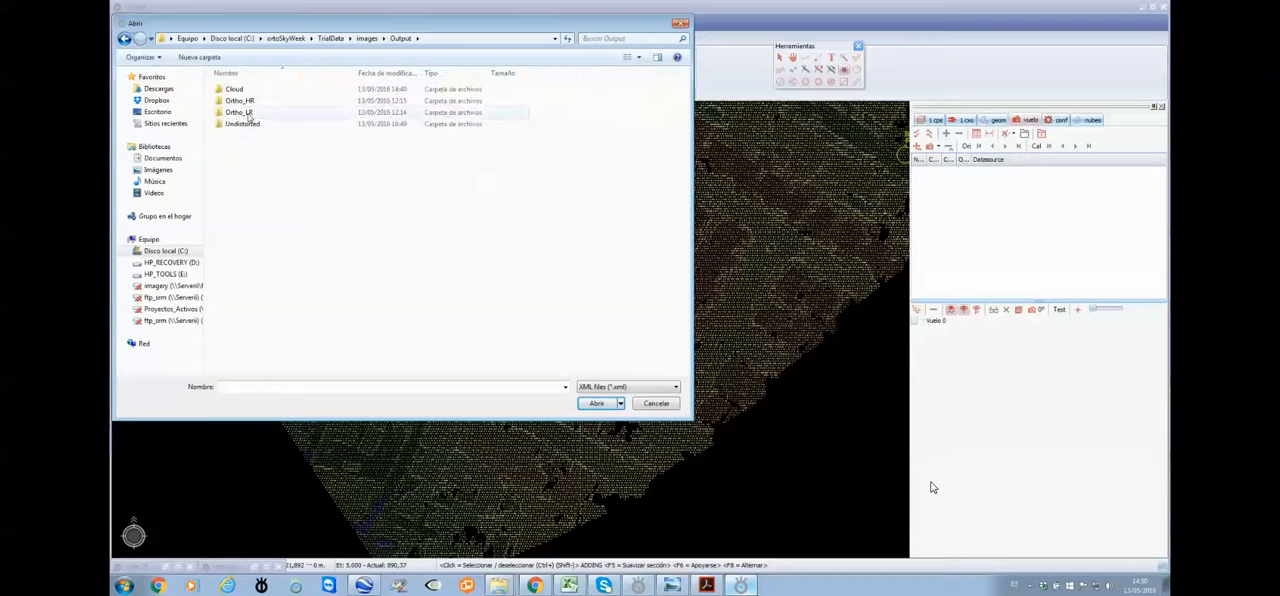
double_click(240, 123)
left_click(246, 110)
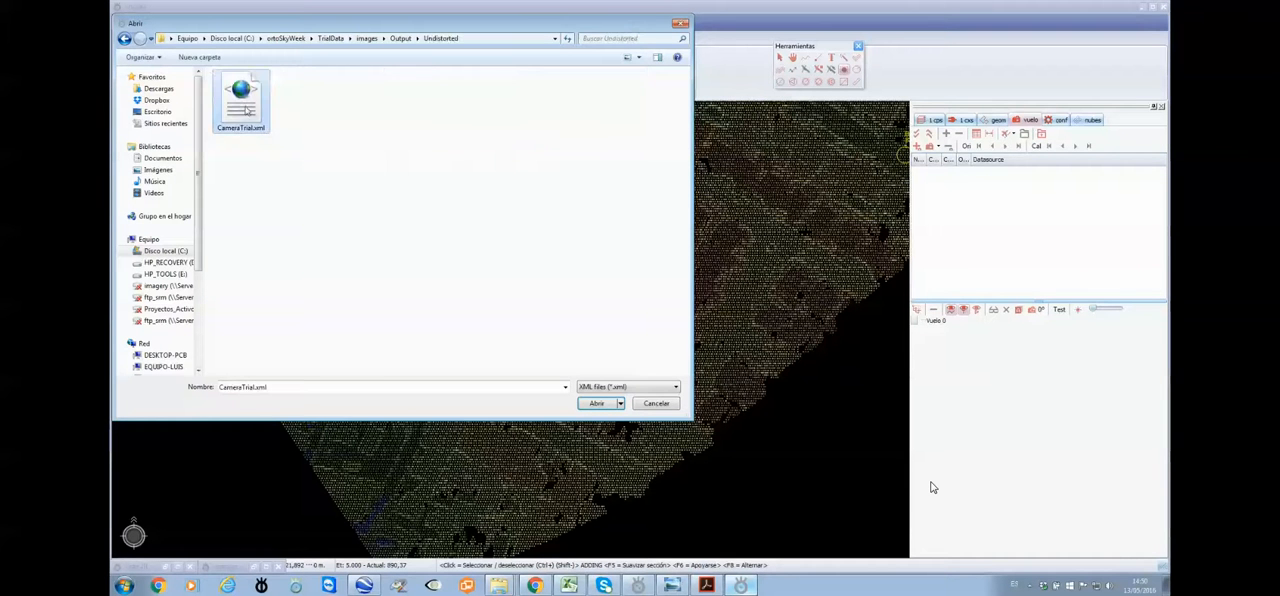
left_click(592, 405)
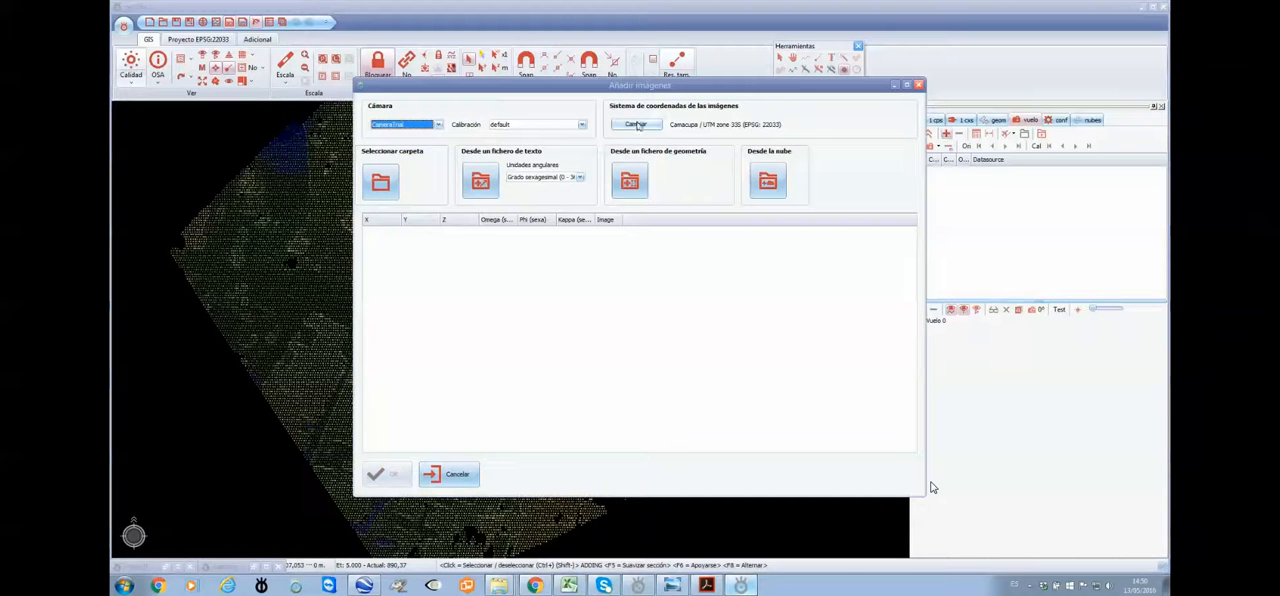
Add the flight images from OSK_ori.txt using camera CameraTrial and the Camacupa / UTM zone 33S (EPSG: 22033) coordinate system
left_click(636, 123)
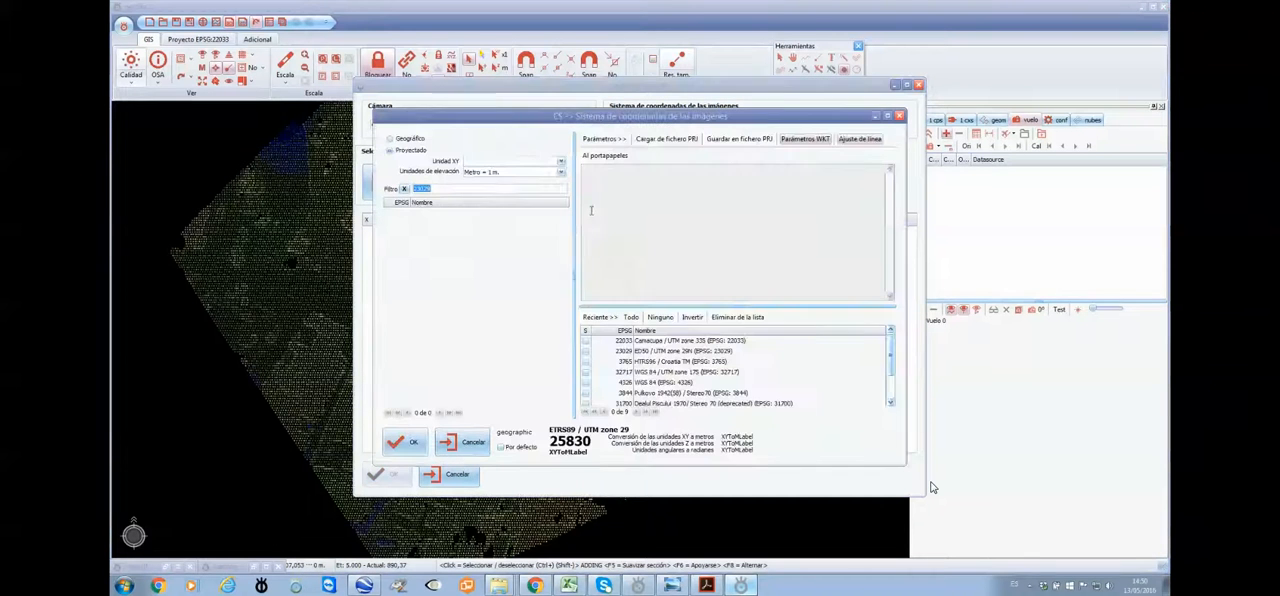
left_click(404, 443)
left_click(480, 181)
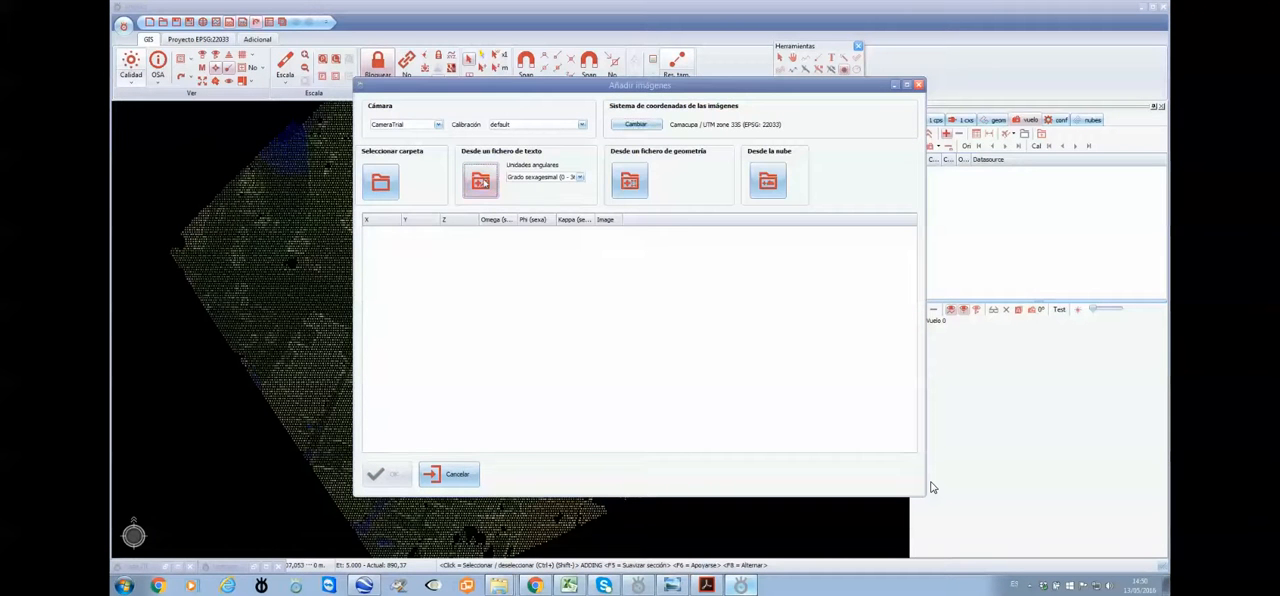
left_click(486, 180)
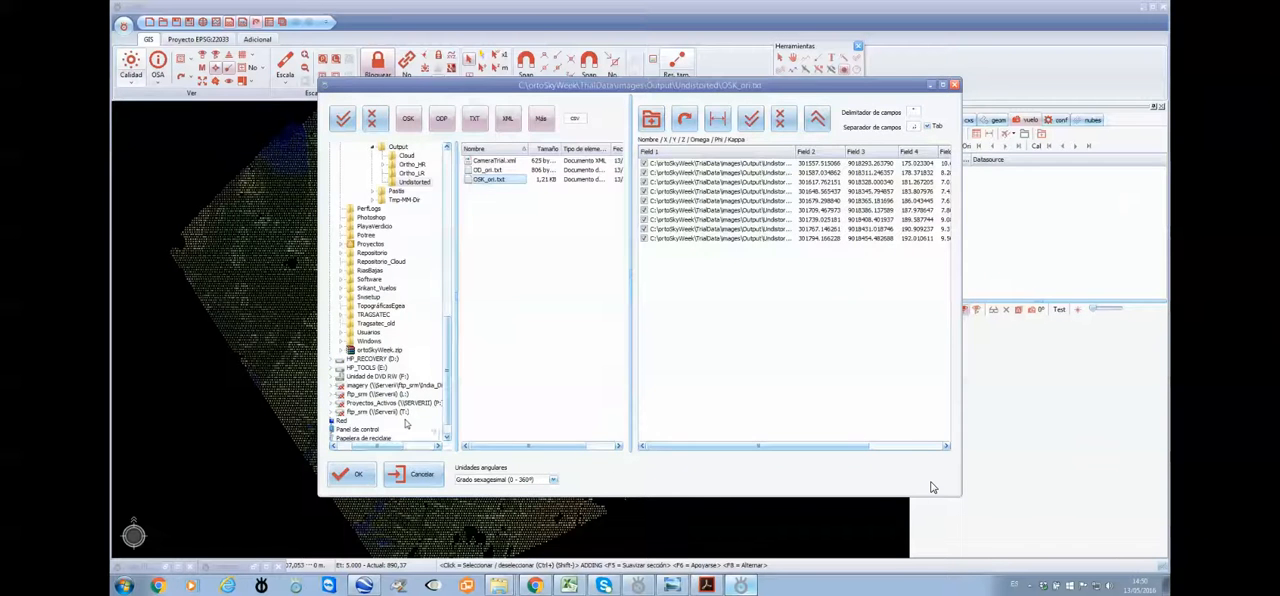
left_click(360, 474)
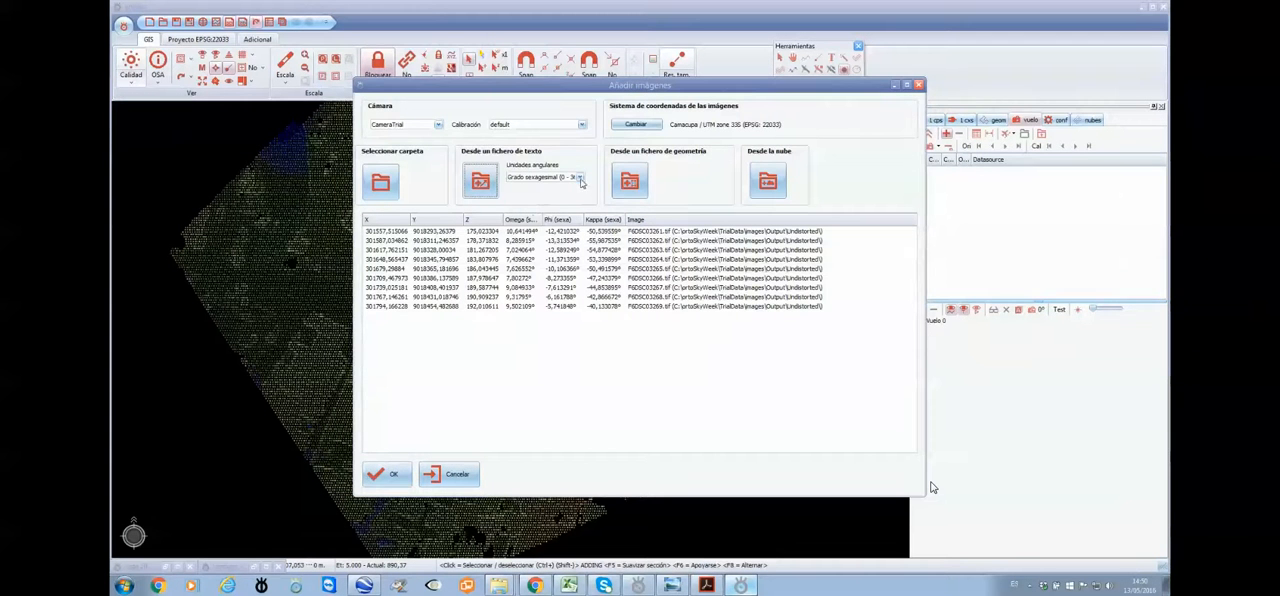
left_click(575, 177)
left_click(547, 200)
left_click(386, 474)
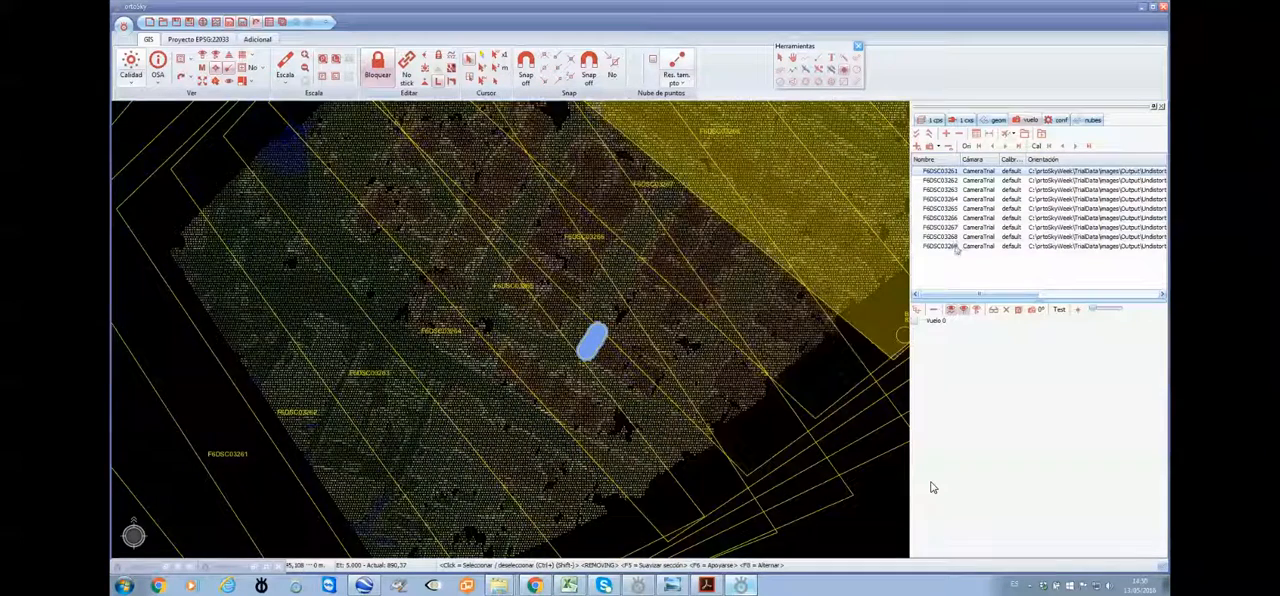
Create a normal flight strip from all the added images
left_click(1013, 134)
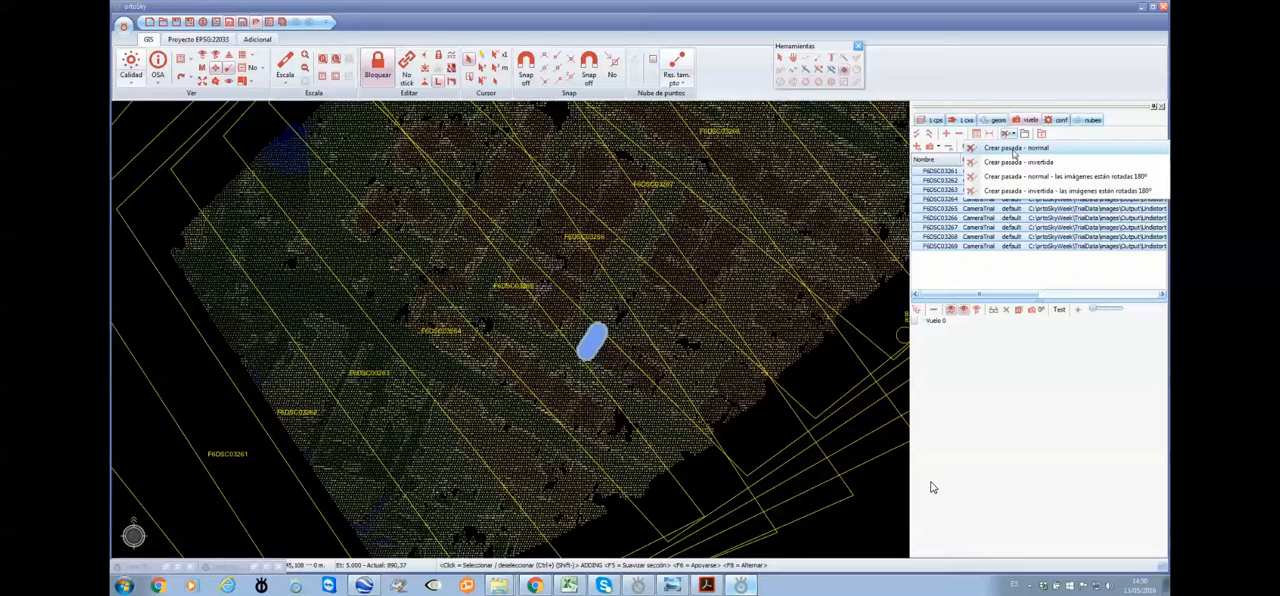
left_click(1015, 148)
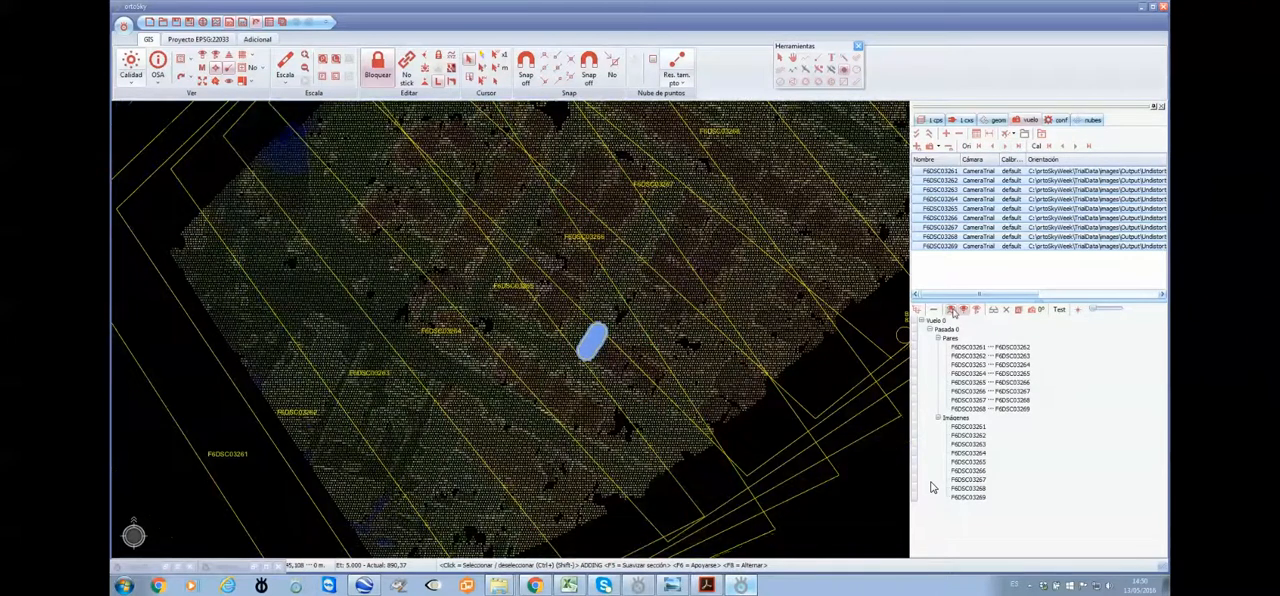
Load the image pair F6DSC03264 – F6DSC03265 in stereo and display it in anaglyph mode
left_click(975, 374)
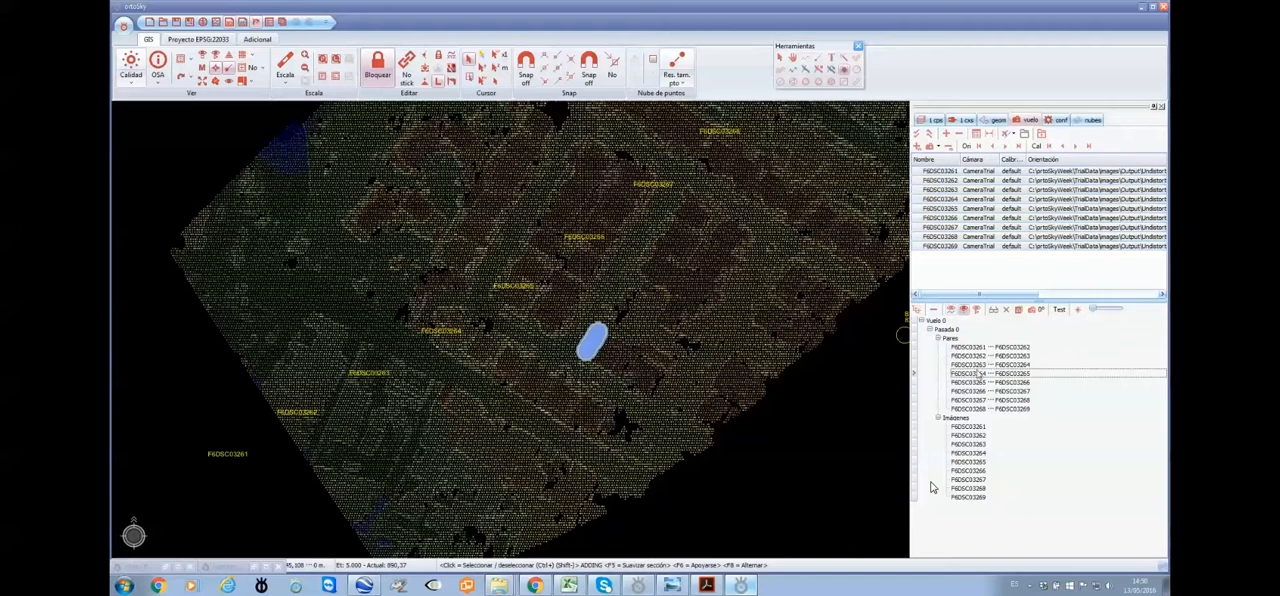
left_click(993, 310)
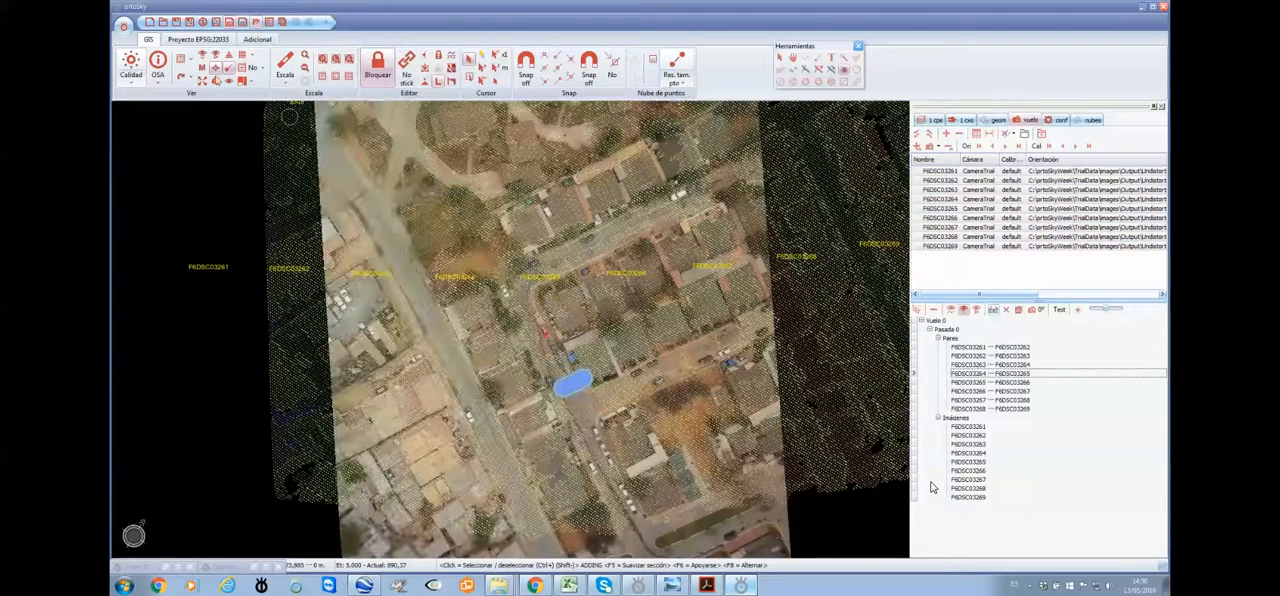
left_click(257, 40)
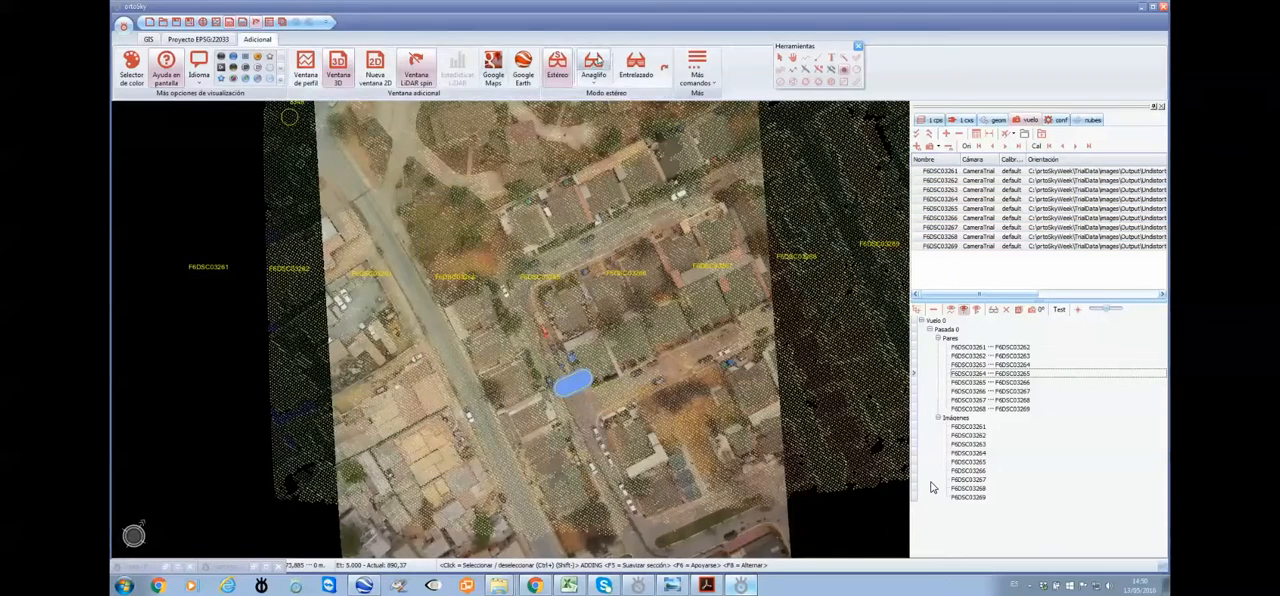
left_click(593, 63)
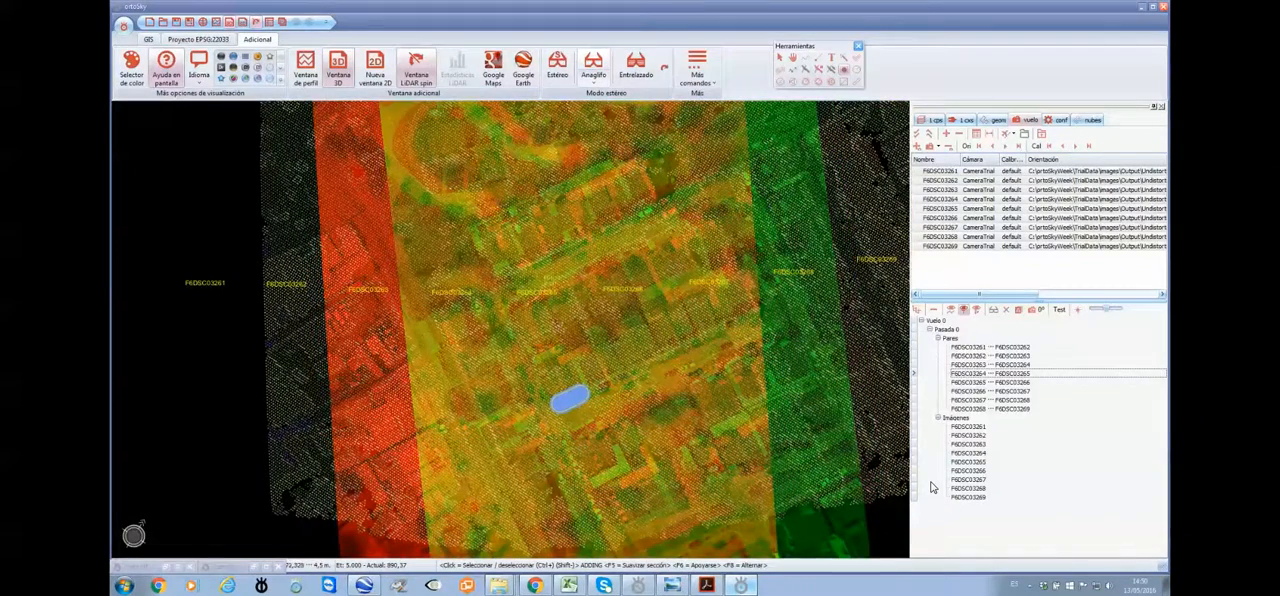
Hide the flight image names and orientation angle labels over the anaglyph view
left_click(150, 40)
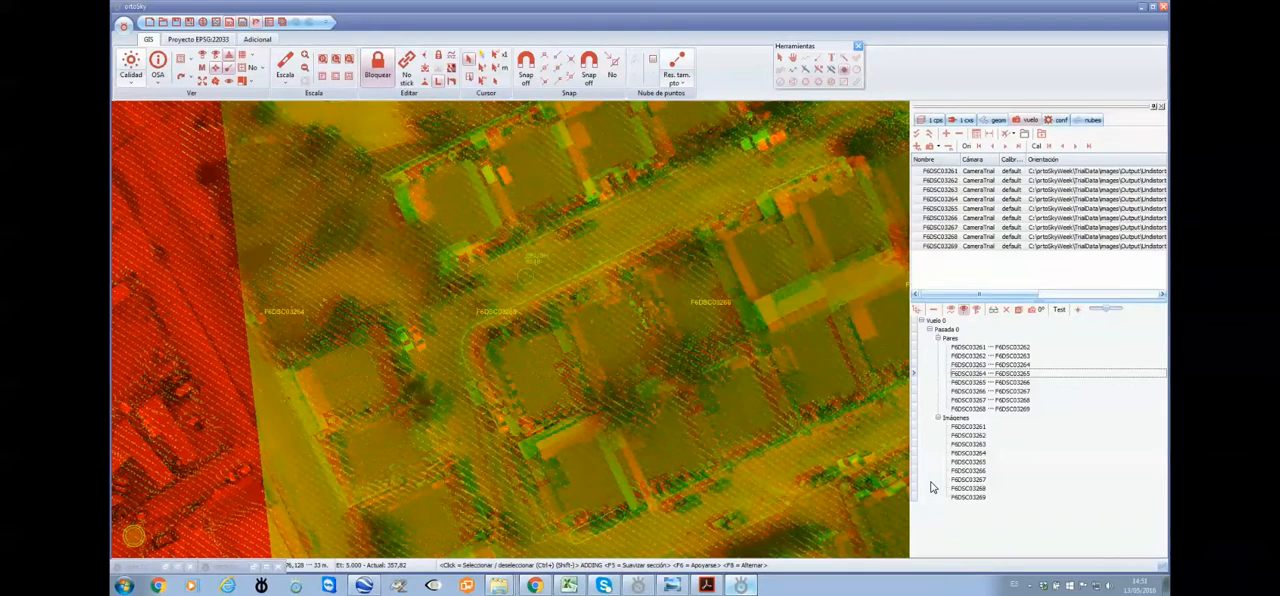
left_click(953, 310)
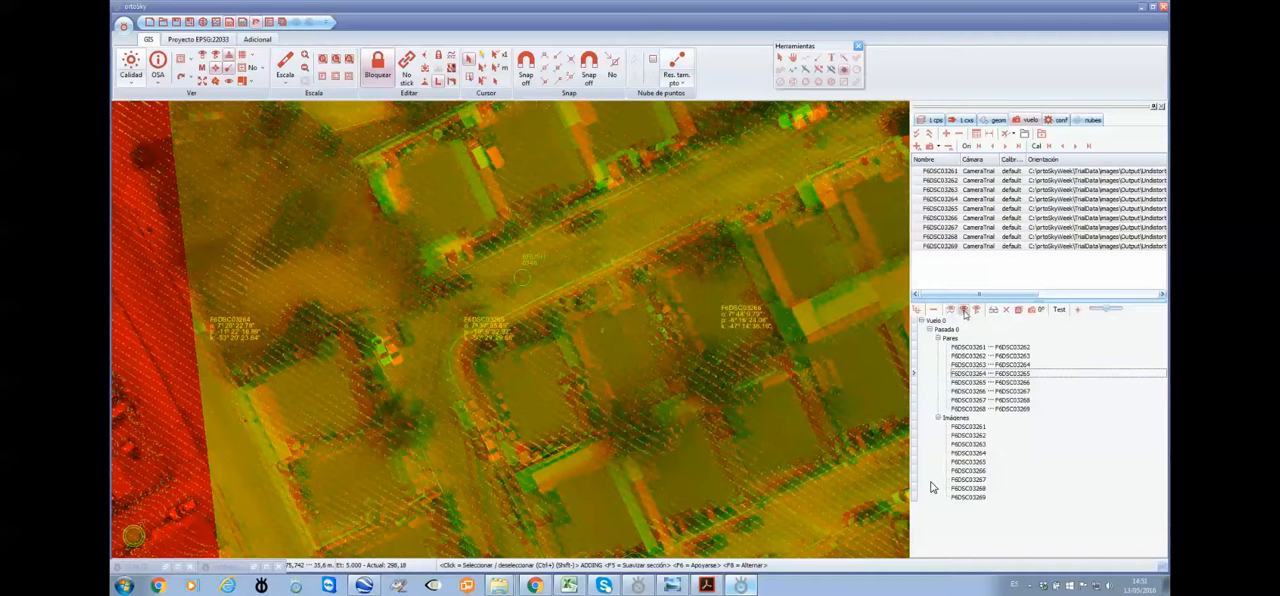
left_click(965, 312)
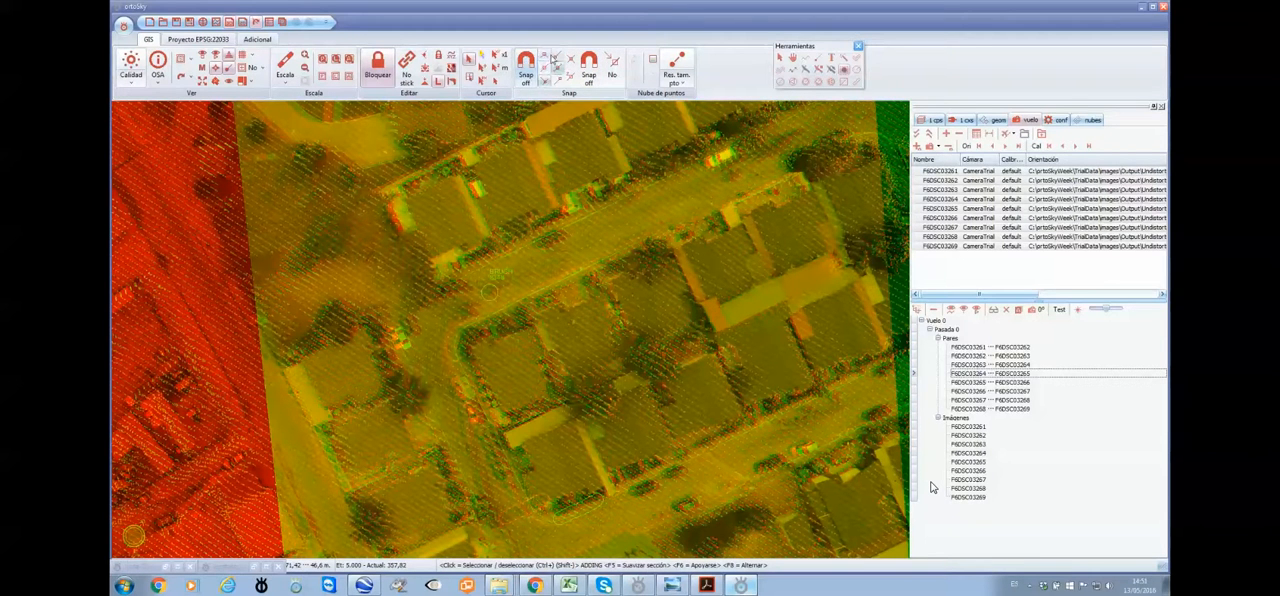
Enable XYZ snapping and check how the stereo cursor follows the terrain around the houses and street
left_click(590, 76)
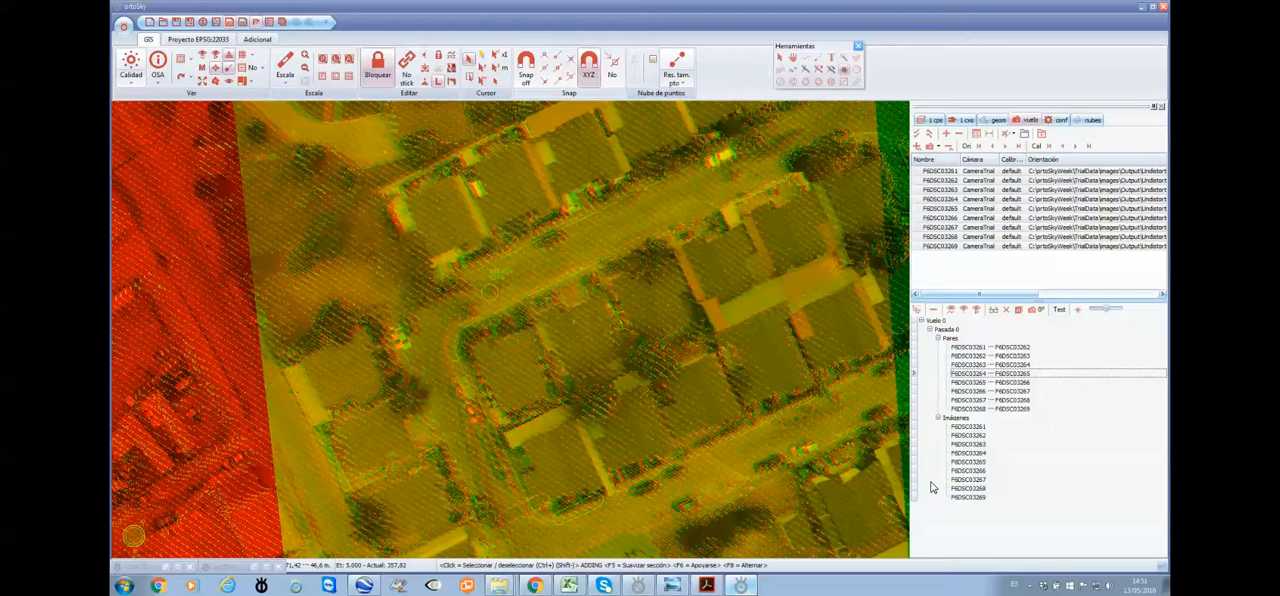
scroll(490, 292, "down", 3)
scroll(472, 236, "down", 4)
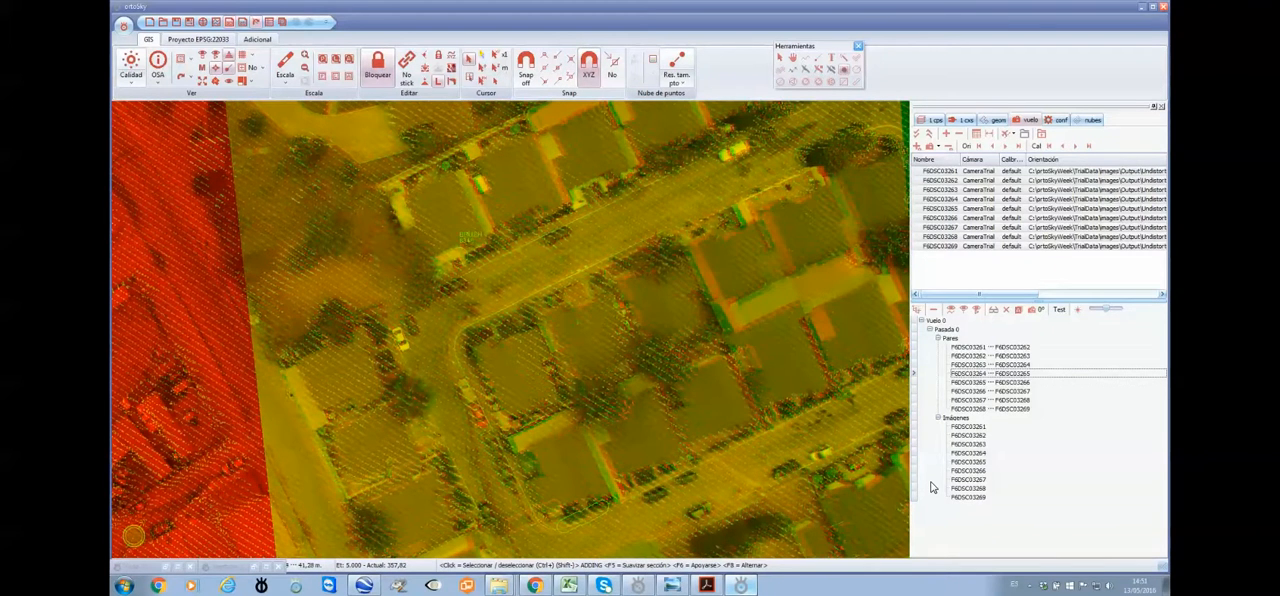
scroll(470, 238, "up", 1)
scroll(470, 245, "down", 2)
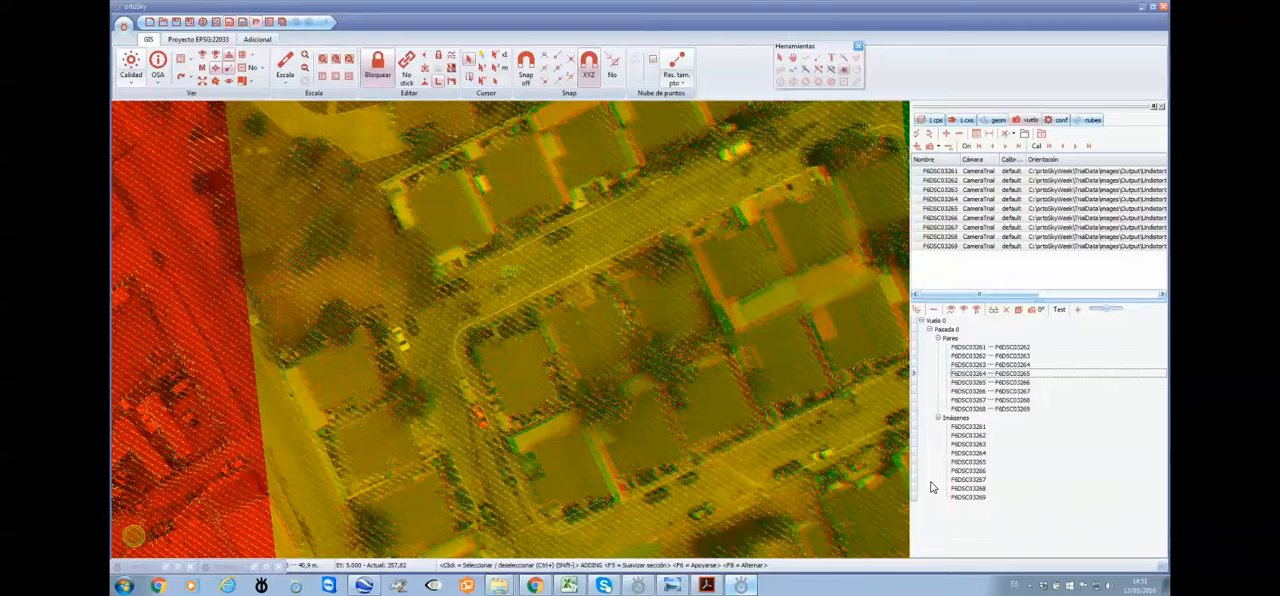
scroll(470, 240, "up", 6)
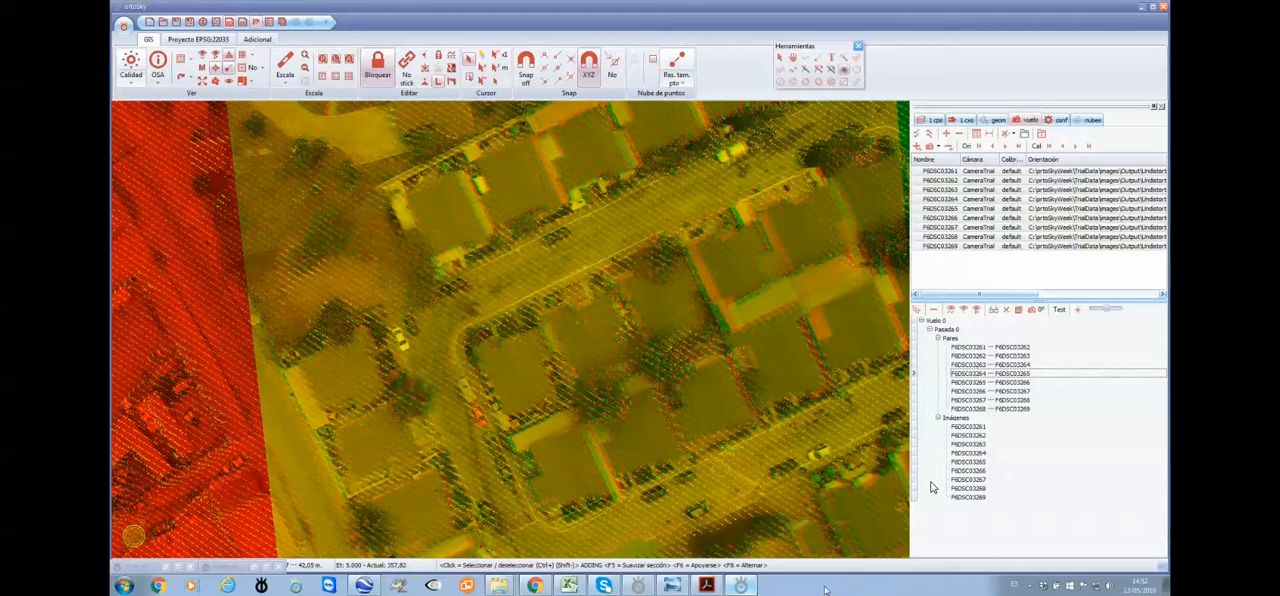
Switch to Adobe Acrobat Reader and view the Management Profile page of Training Calendar 2016.pdf
left_click(708, 587)
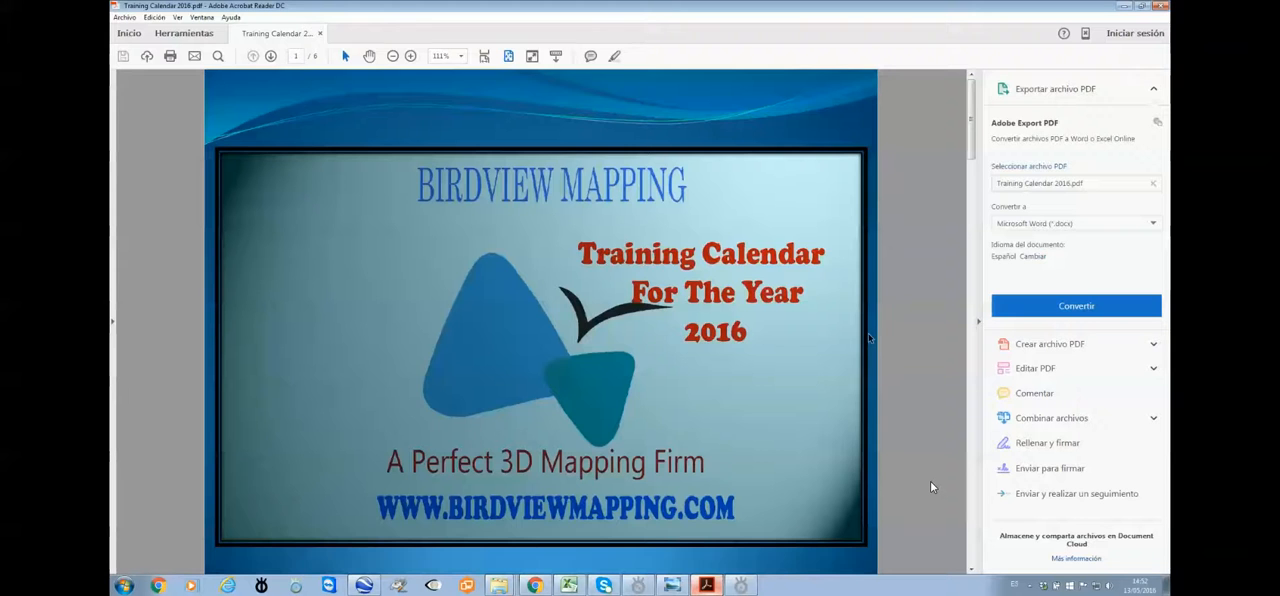
scroll(868, 337, "down", 3)
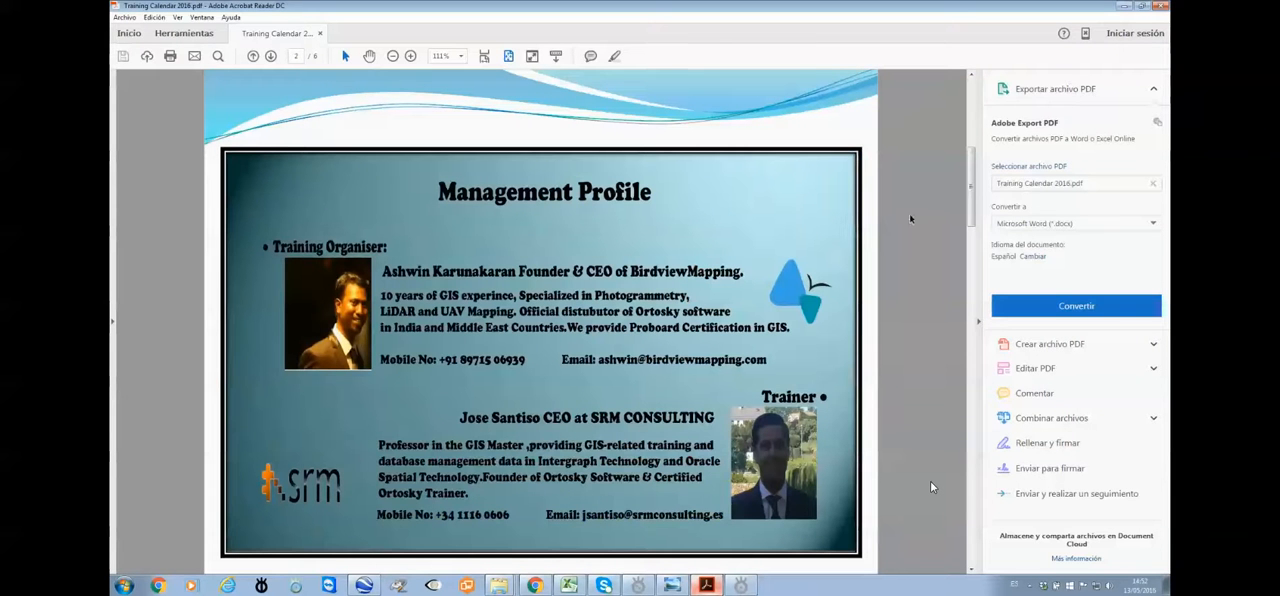